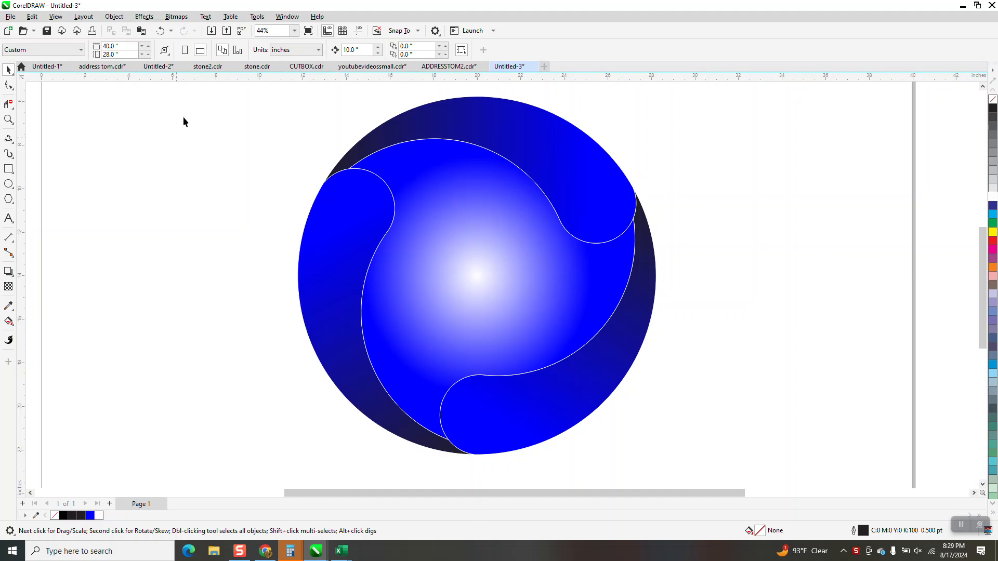
Step: Remove the outlines and delete the gradient centre circle
right_click(993, 100)
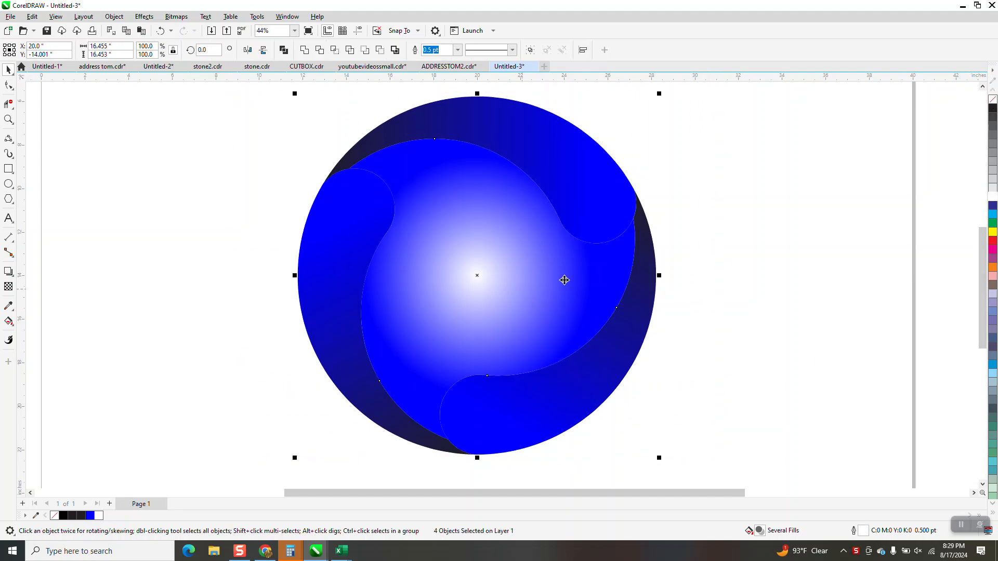
left_click(454, 251)
key("Delete")
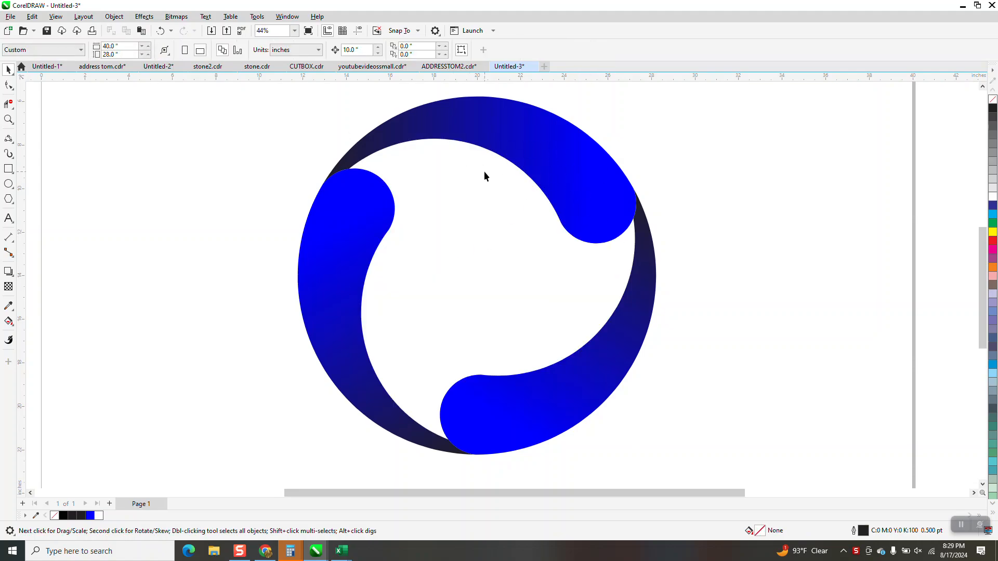
Step: Move the three blue swooshes off to the right of the page
scroll(485, 177, "down", 2)
left_click_drag(335, 109, 634, 370)
left_click_drag(481, 230, 825, 223)
key("F7")
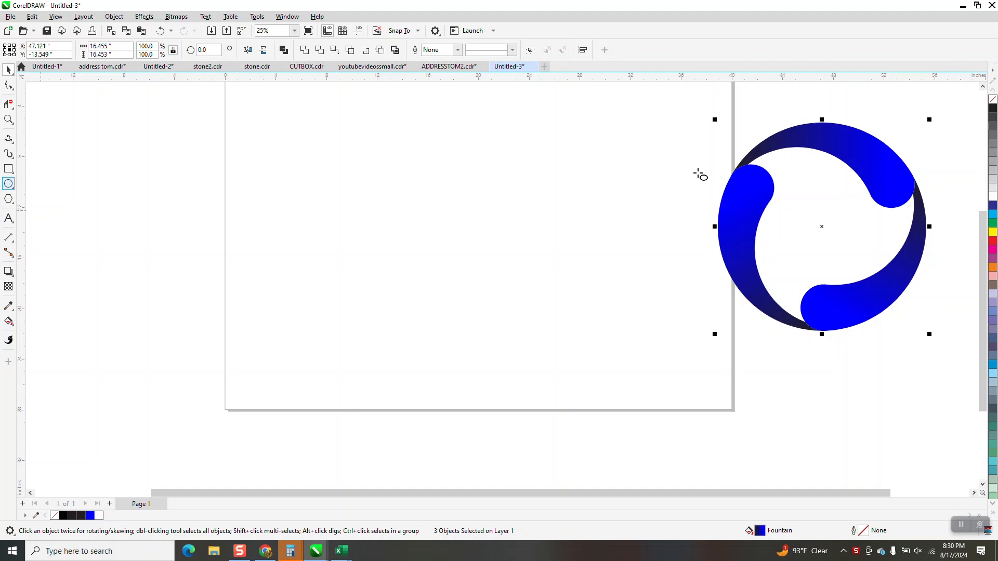
Step: Draw a circle, enlarge it, and make a smaller copy inside it
left_click_drag(646, 149, 460, 318)
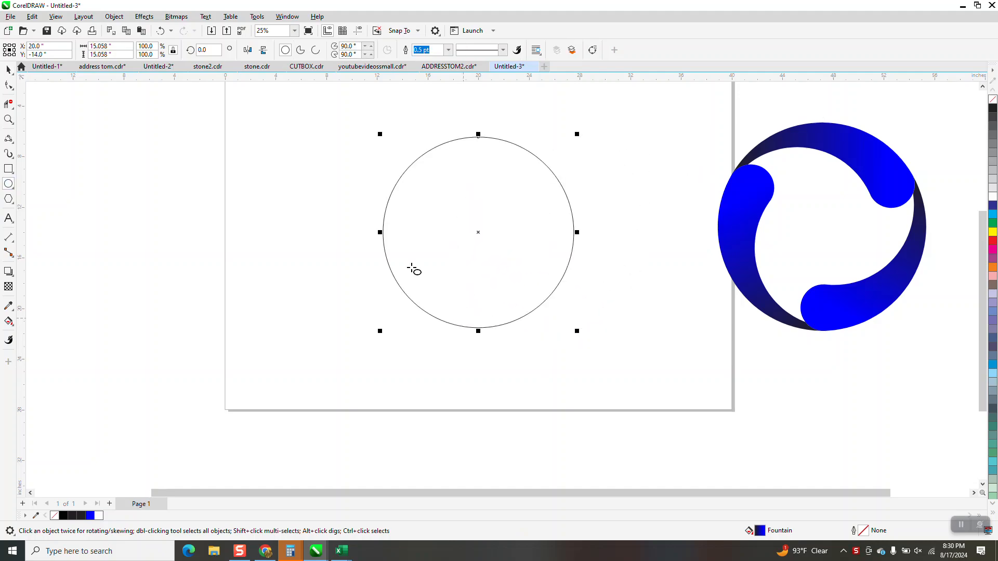
left_click(8, 70)
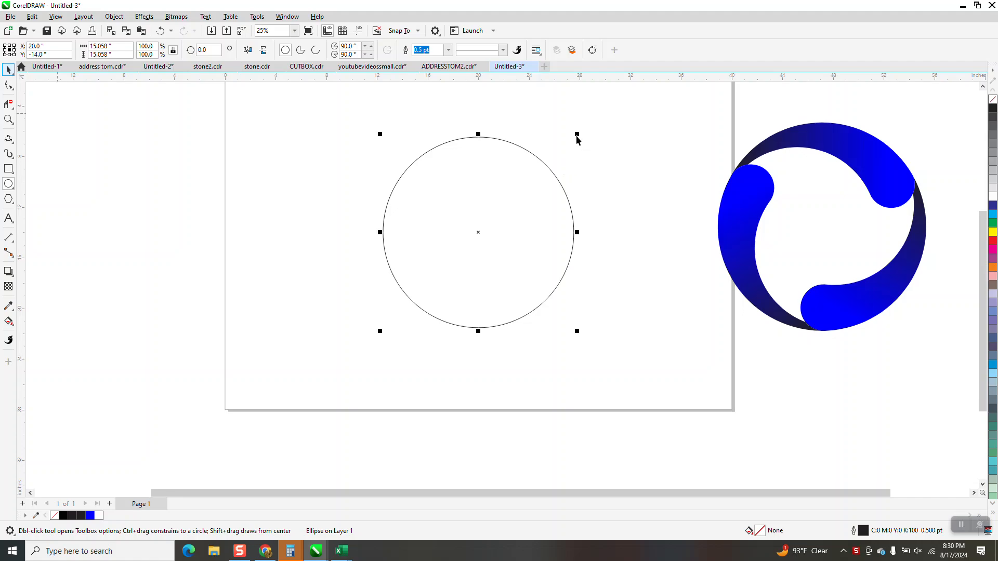
left_click_drag(576, 135, 598, 124)
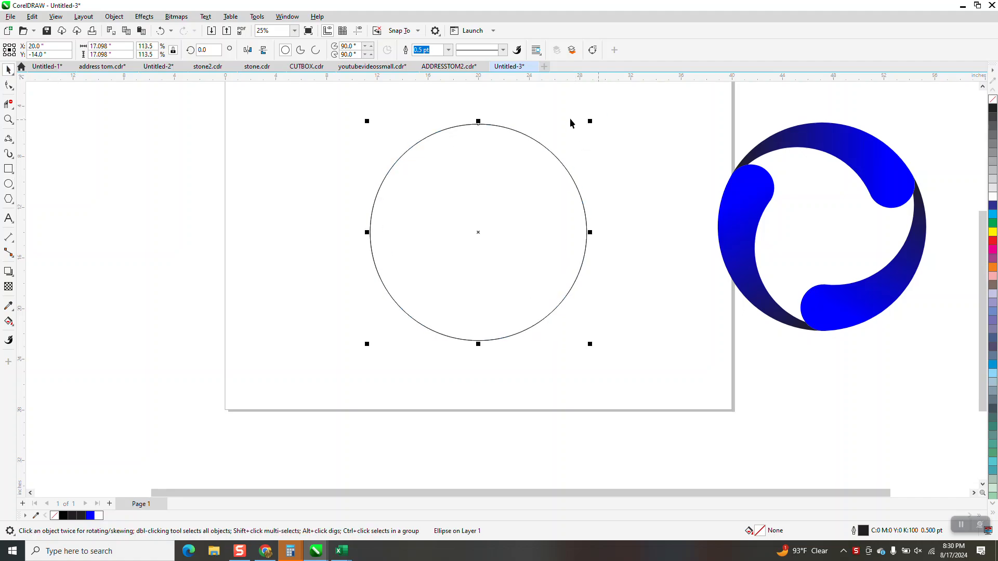
left_click_drag(592, 122, 570, 161)
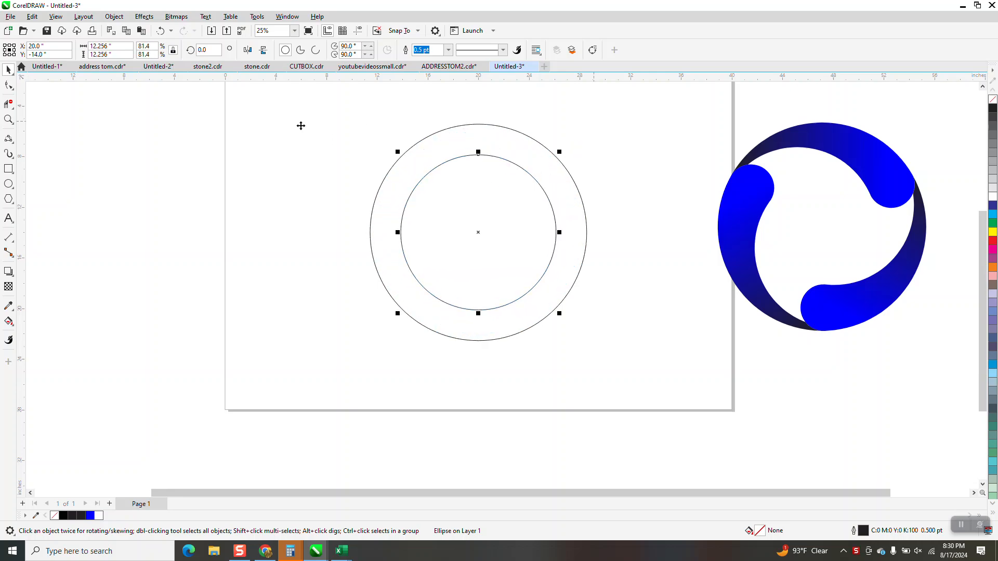
Step: Left-align the two circles, enlarging the inner one to 15.785" and realigning it
left_click_drag(289, 89, 652, 388)
key("l")
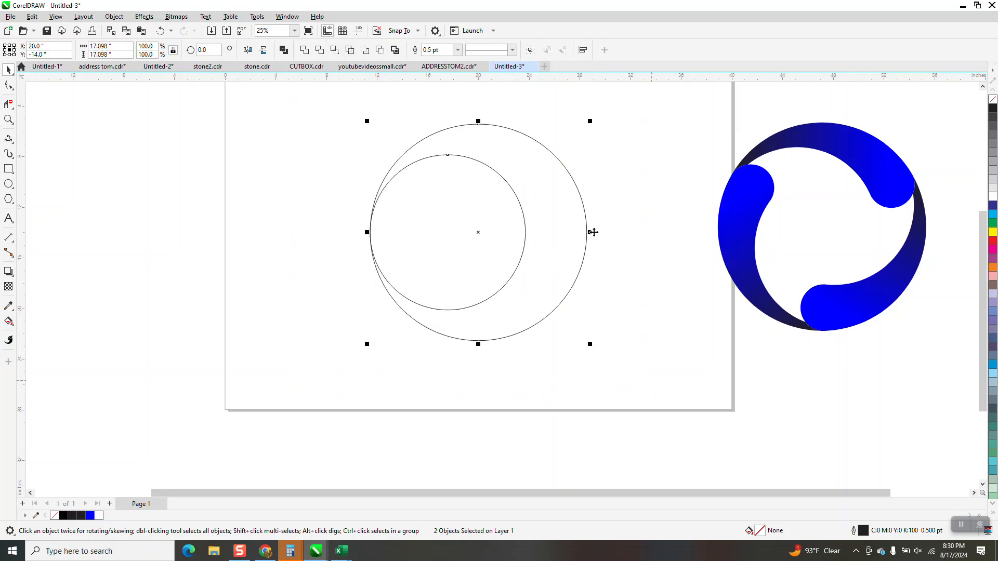
left_click(517, 203)
left_click(520, 201)
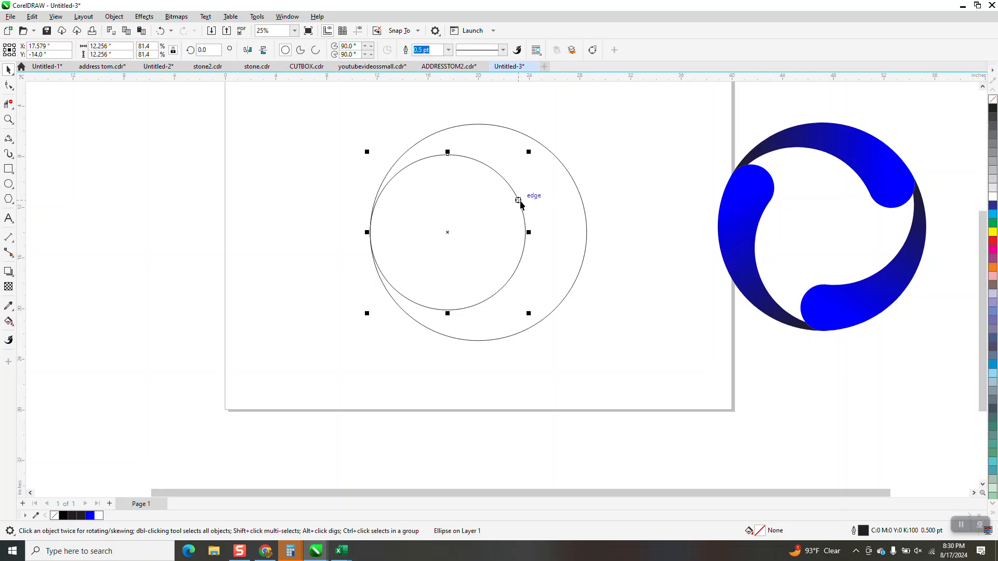
left_click_drag(529, 154, 553, 128)
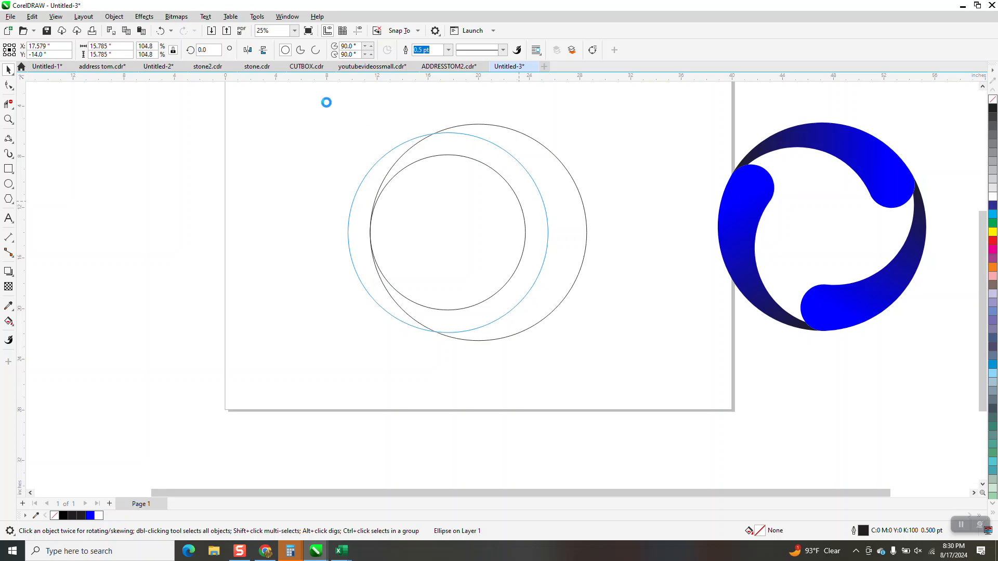
left_click_drag(325, 102, 634, 389)
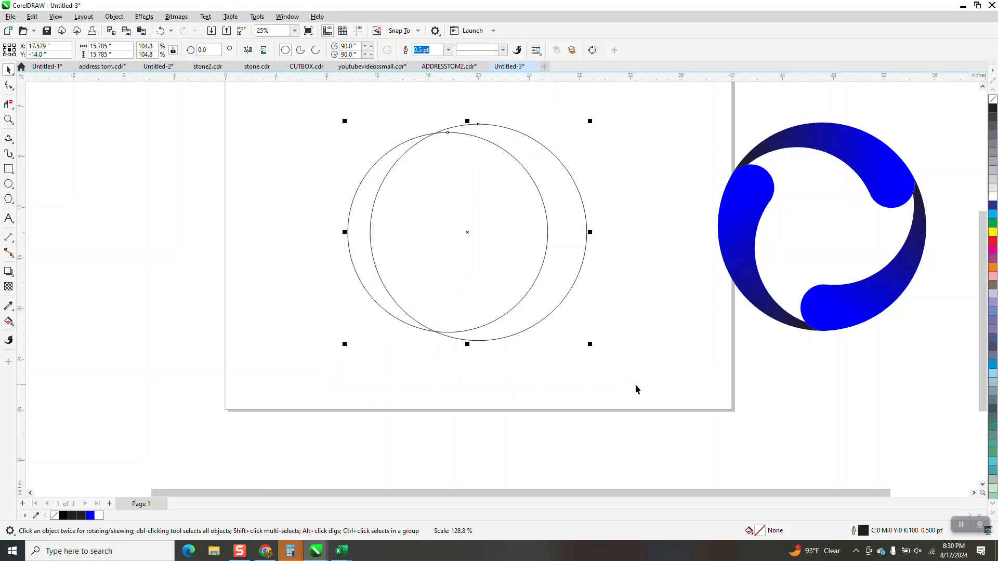
key("l")
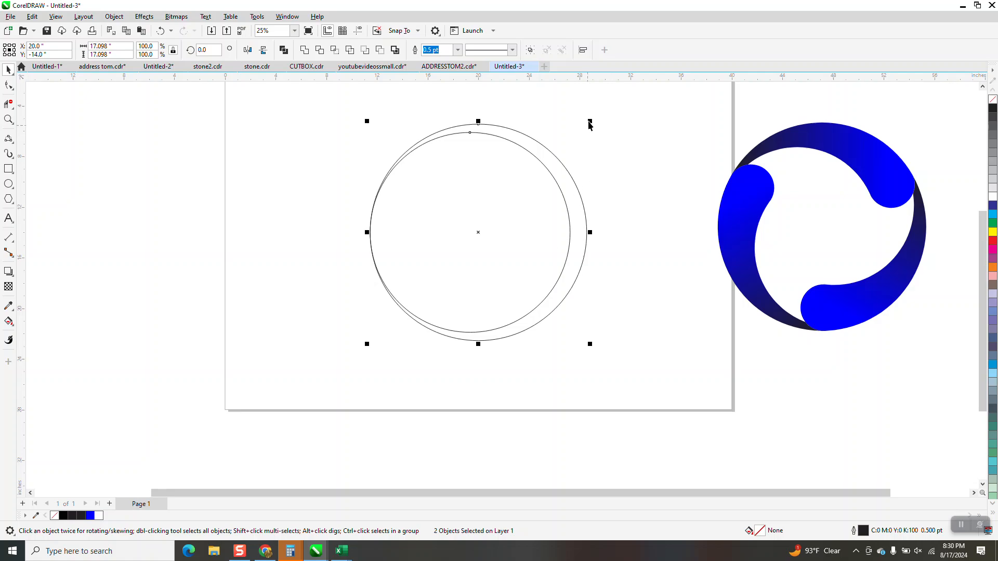
Step: Undo an accidental scale, then shrink the inner circle and left-align both circles
left_click_drag(588, 120, 585, 125)
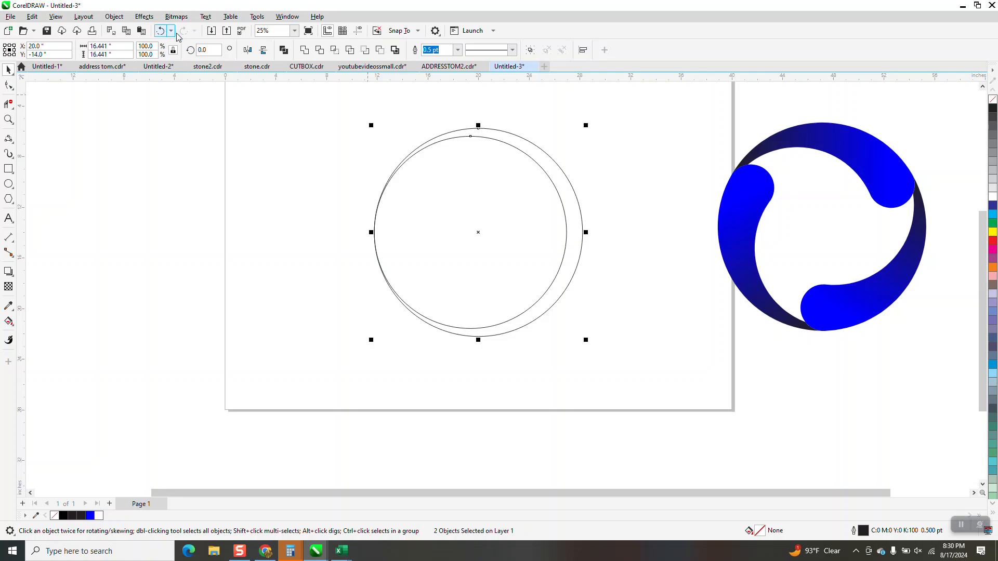
left_click(161, 31)
left_click(553, 179)
left_click(554, 176)
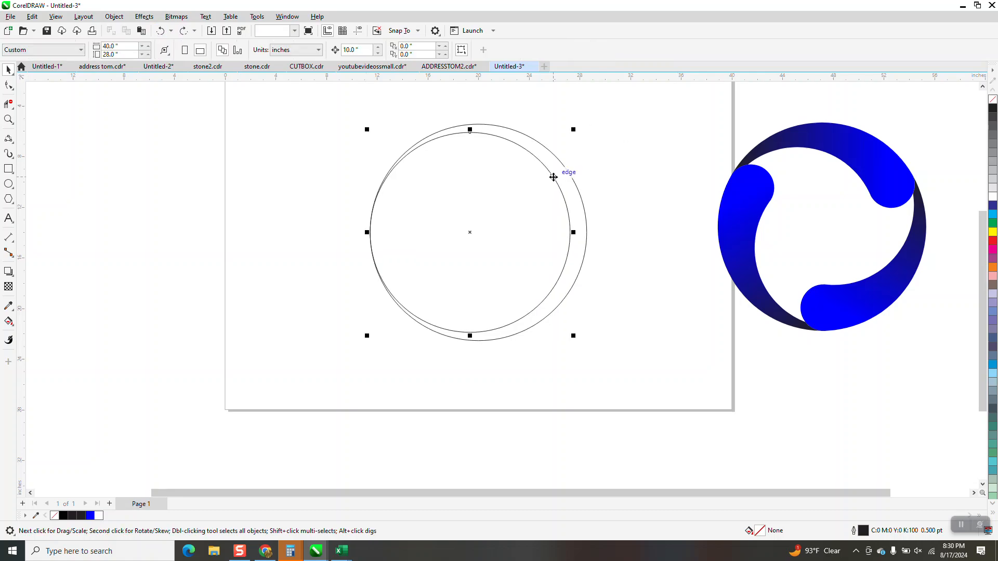
mouse_move(574, 129)
left_mouse_down()
mouse_move(563, 148)
mouse_move(580, 139)
left_mouse_up()
left_click_drag(347, 114, 607, 376)
key("l")
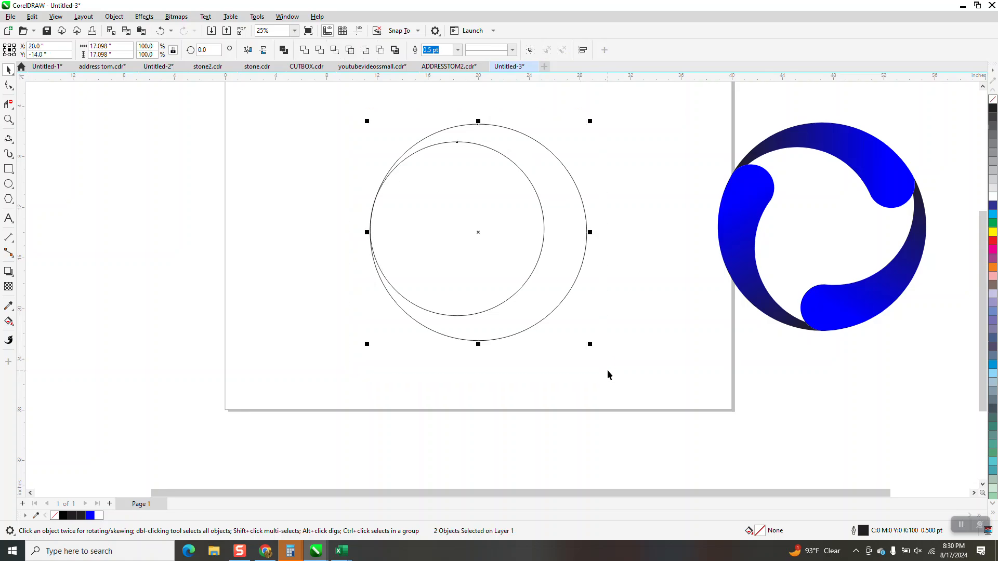
Step: Enlarge the inner circle slightly to 14.8" and realign it to the outer circle's left edge
left_click(570, 208)
left_click(542, 204)
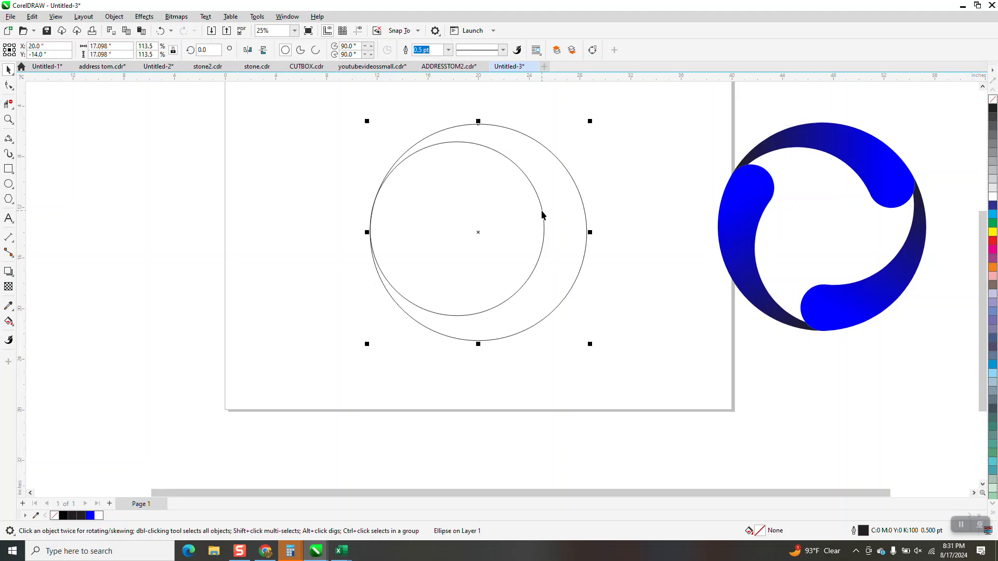
left_click(542, 212)
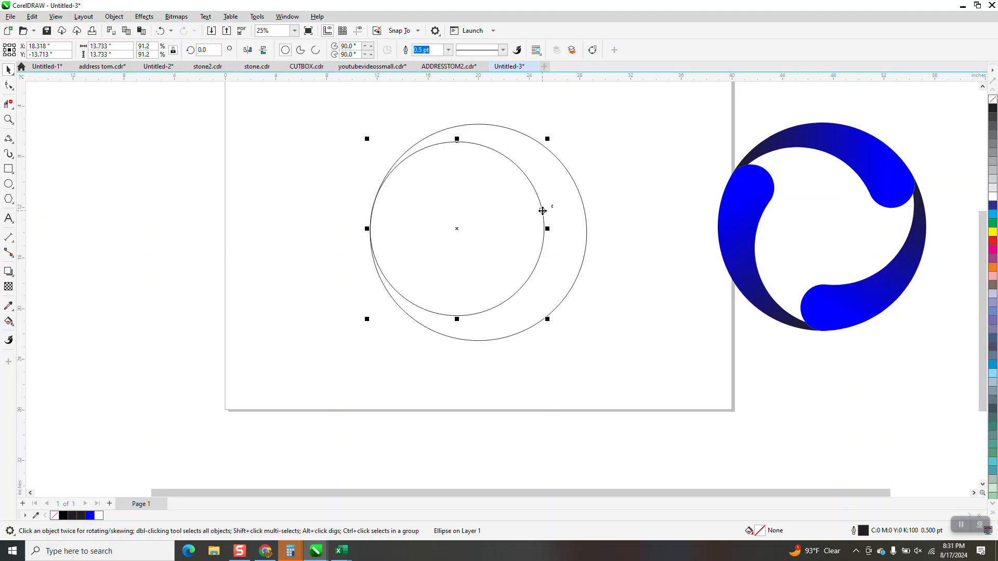
left_click_drag(548, 138, 561, 132)
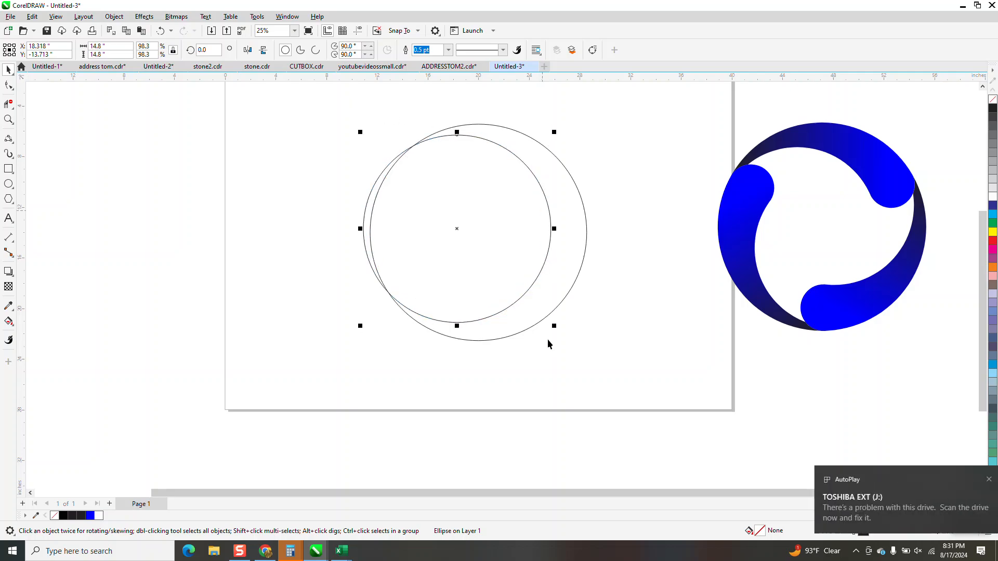
mouse_move(657, 386)
left_mouse_down()
mouse_move(345, 109)
mouse_move(324, 126)
mouse_move(643, 390)
left_mouse_up()
key("l")
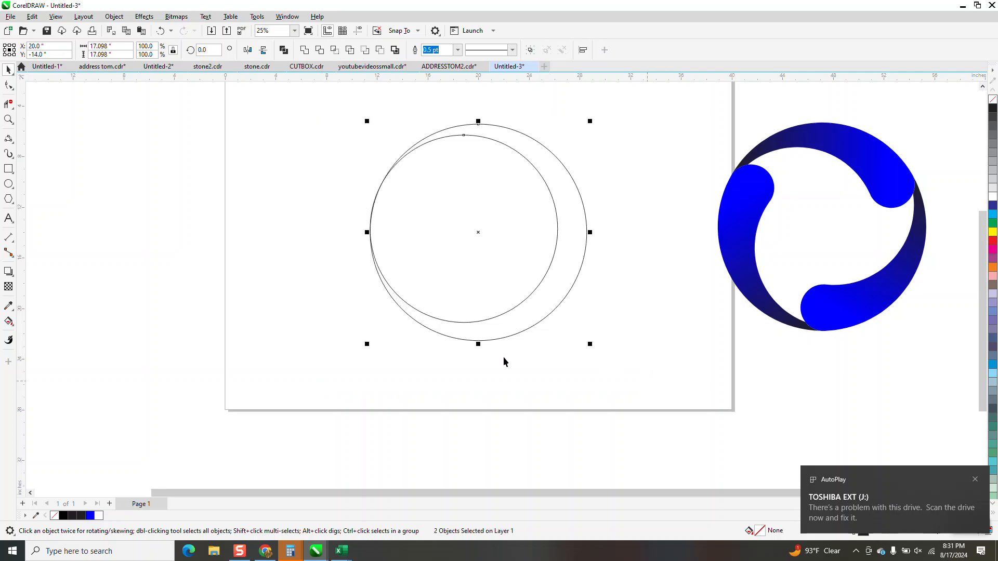
Step: Draw a small circle beside the two large circles
left_click(9, 184)
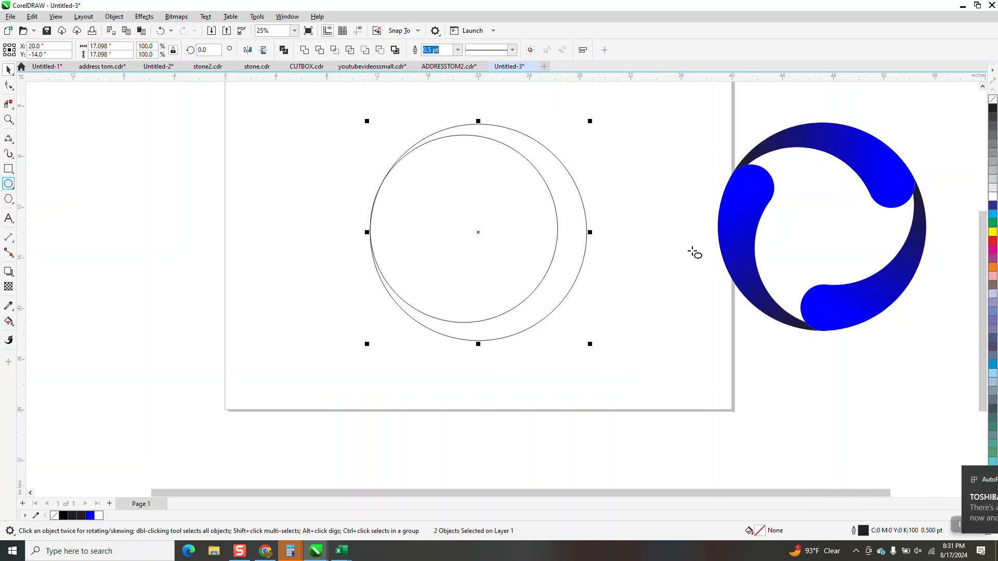
left_click_drag(650, 185, 615, 219)
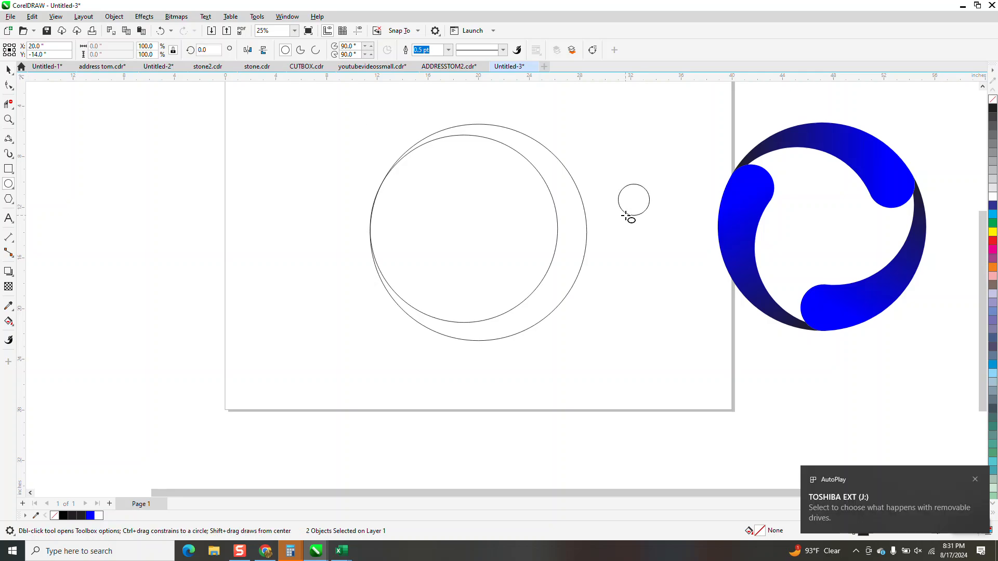
left_click(9, 119)
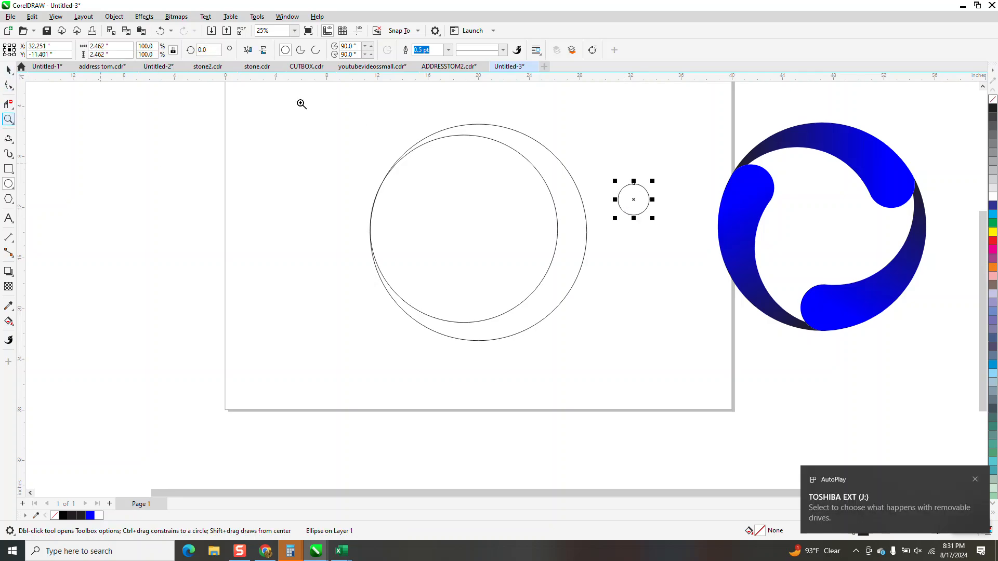
left_click(8, 69)
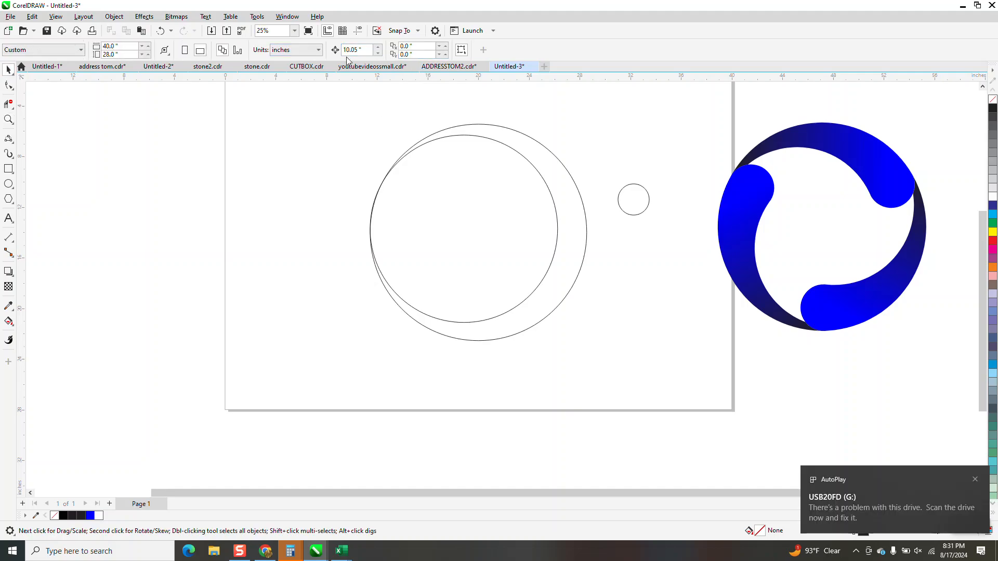
Step: Set the nudge distance to 0.01" and place the small circle over the crescent's right edge
left_click_drag(365, 48, 284, 49)
type(".01")
left_click_drag(624, 203, 644, 266)
left_click(7, 122)
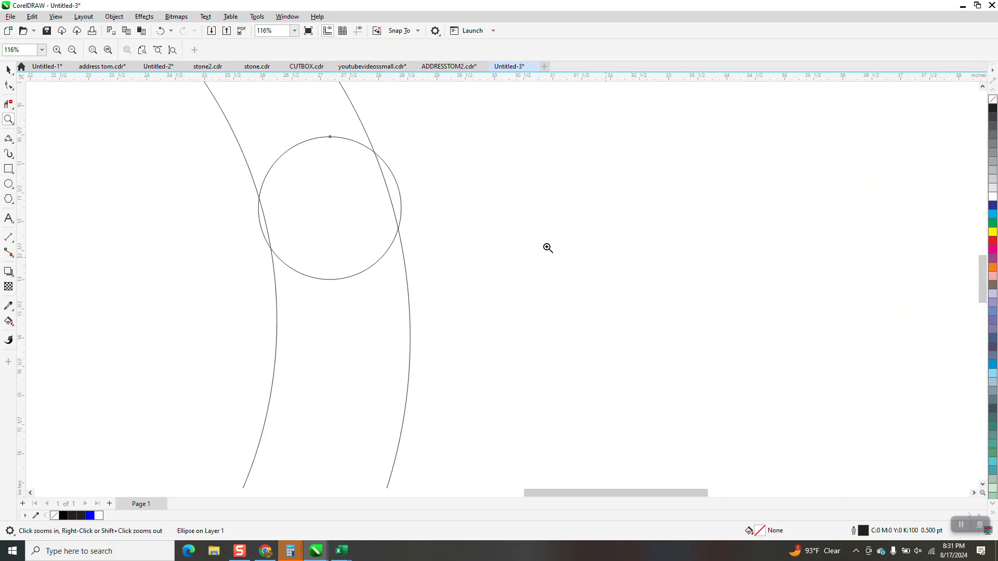
Step: Scale the small circle down to 2.16" and nudge it so it touches both arcs
left_click(8, 70)
left_click_drag(405, 134, 392, 154)
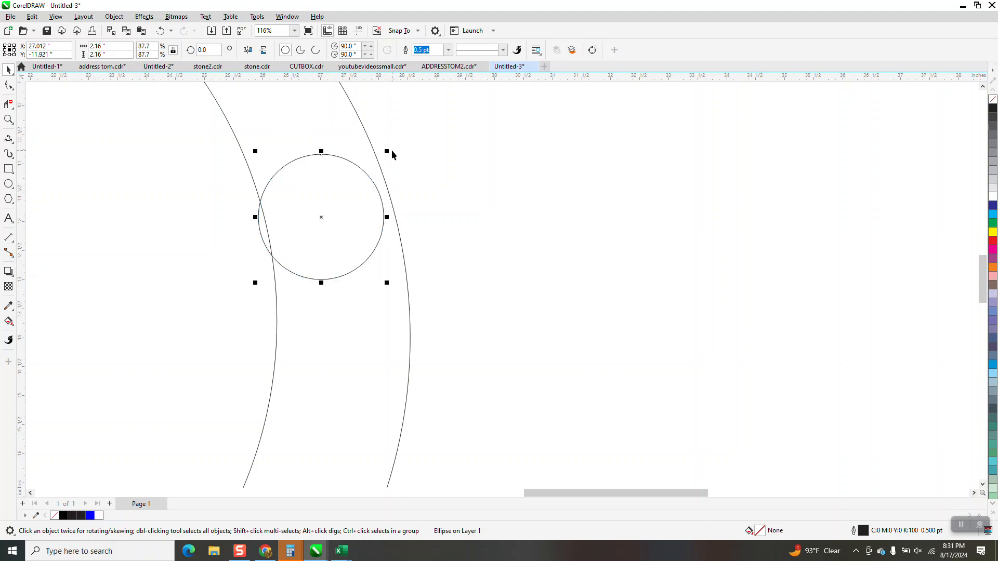
key("Right")
key("Right")
key("Right")
key("Right")
key("Right")
key("Right")
key("Right")
key("Right")
key("Right")
key("Right")
key("Right")
key("Right")
key("Right")
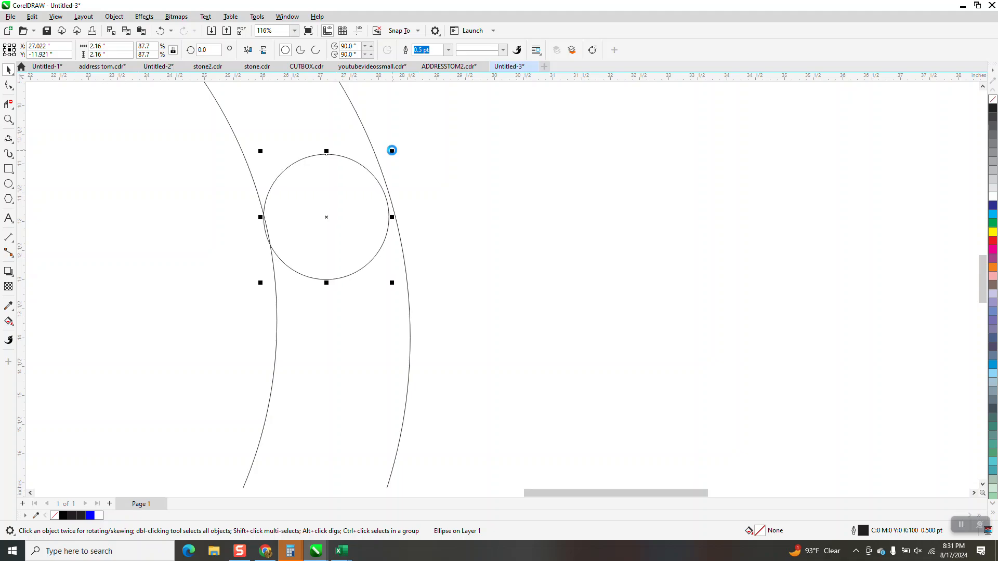
key("Right")
key("Right")
key("Left")
key("Up")
key("Up")
key("Up")
key("Up")
key("Up")
key("Up")
key("Up")
key("Up")
key("Up")
key("Up")
key("Left")
key("Left")
key("Left")
key("Up")
key("Up")
key("Up")
key("Up")
key("Up")
key("Up")
key("Up")
key("Up")
key("Up")
key("Up")
key("Up")
key("Up")
key("Left")
key("Left")
key("Left")
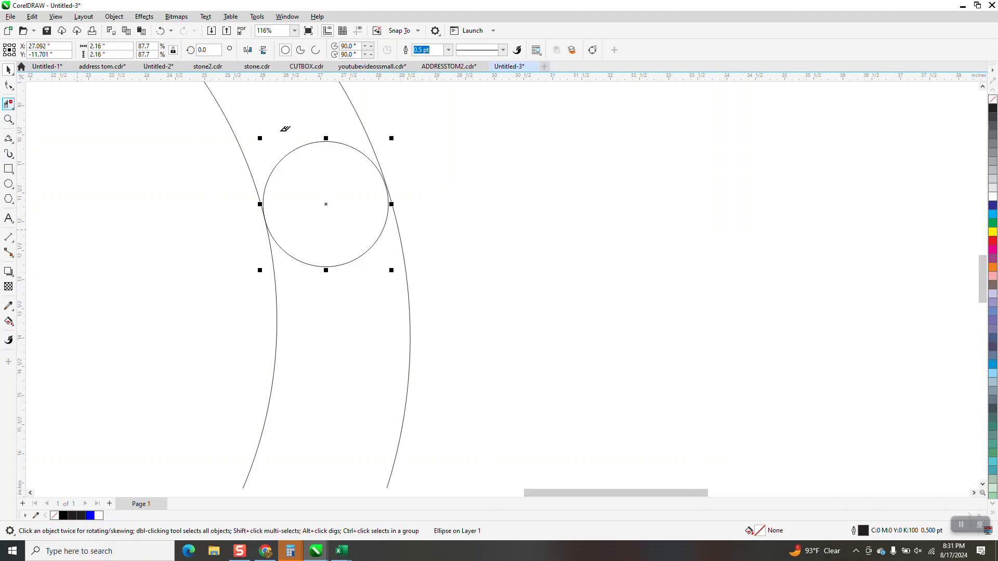
Step: Undo an accidental segment deletion and nudge the small circle up
left_click_drag(306, 168, 307, 168)
left_click(158, 32)
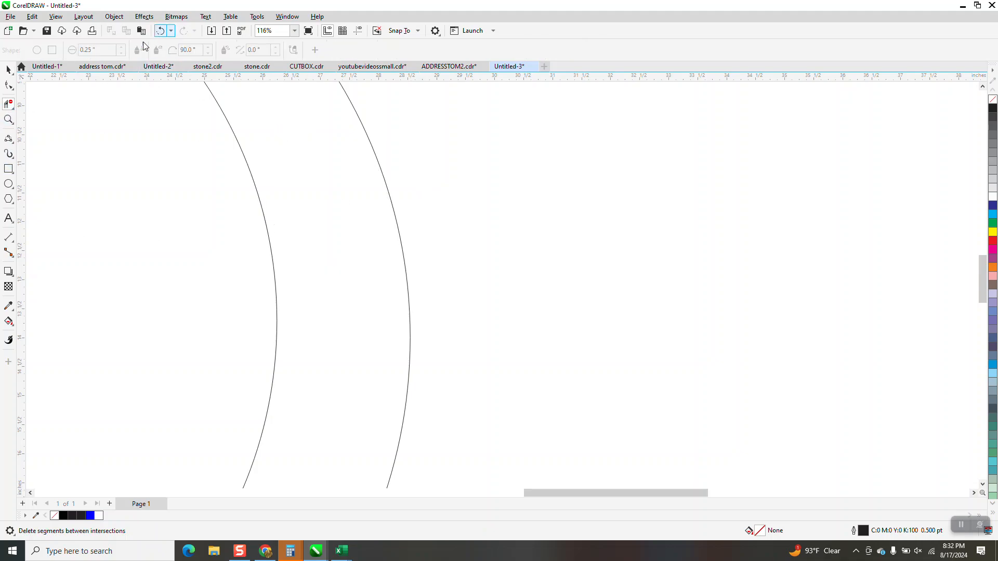
left_click(7, 71)
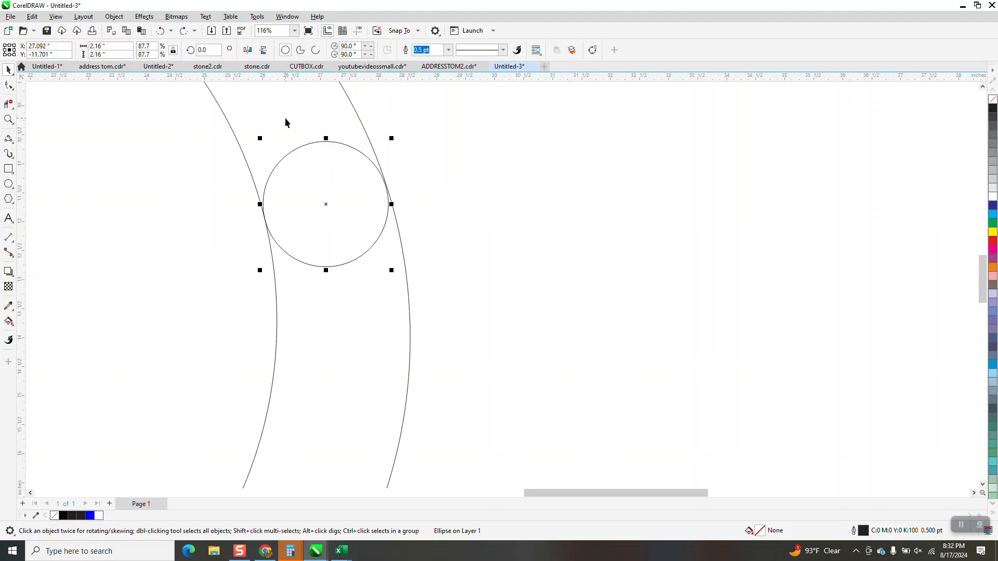
key("Up")
key("Up")
key("Up")
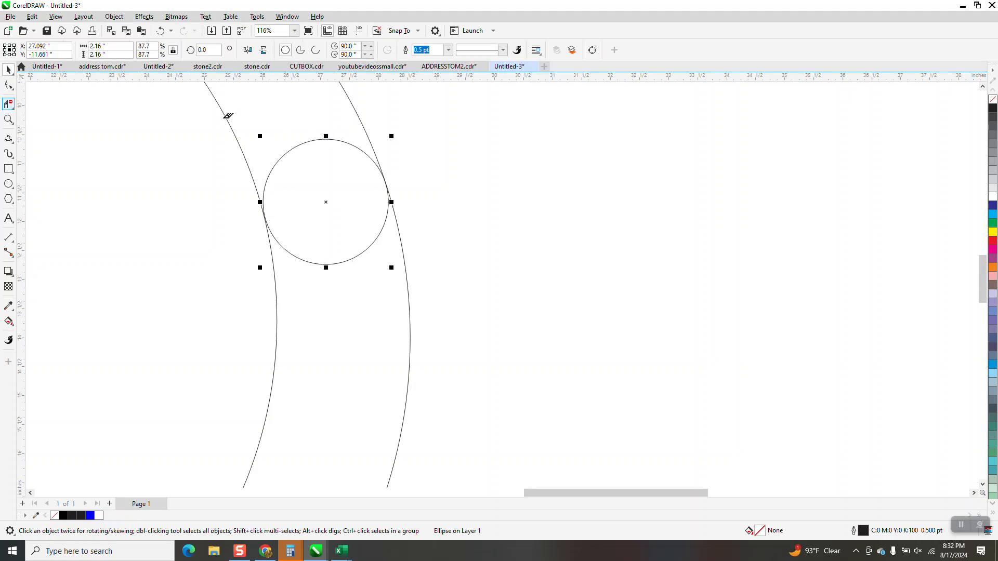
Step: Undo another trim attempt, then nudge the small circle up and left into position
left_click_drag(336, 181, 338, 183)
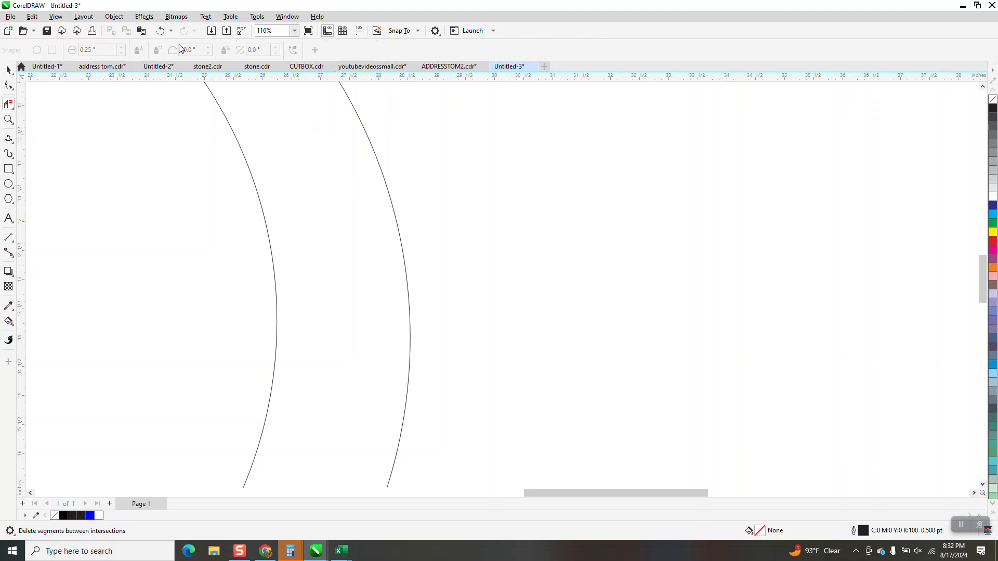
left_click(160, 31)
left_click(8, 70)
key("Up")
key("Up")
key("Up")
key("Left")
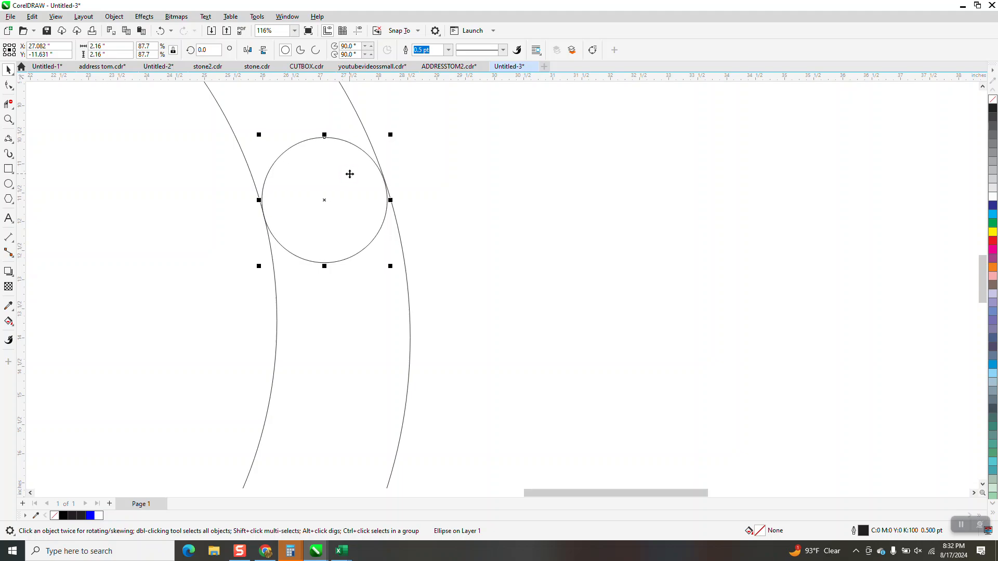
key("Up")
key("Up")
key("Up")
key("Left")
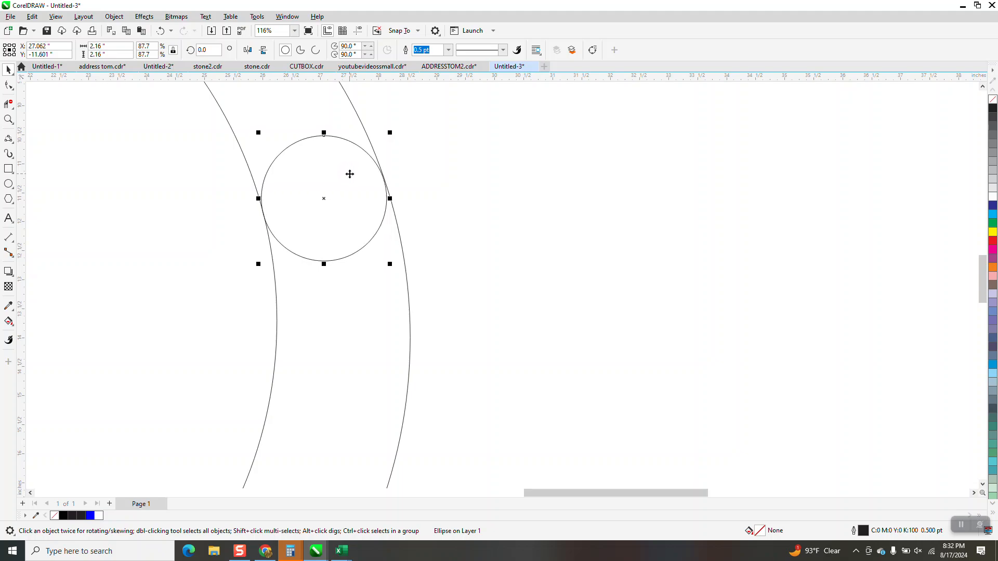
key("Up")
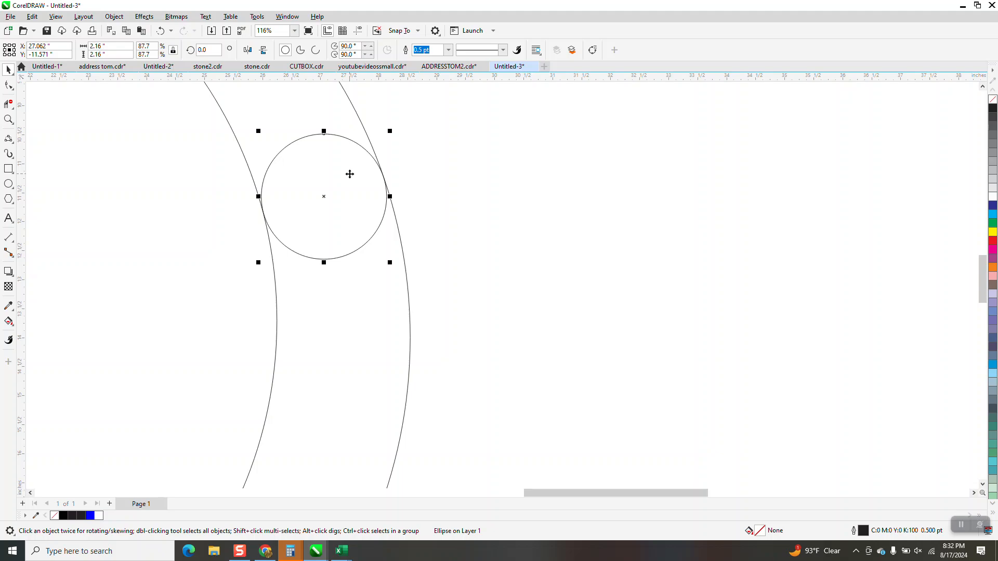
key("Left")
key("Right")
Step: Undo two more misplaced trims while nudging the small circle up and left
left_click_drag(313, 123, 316, 164)
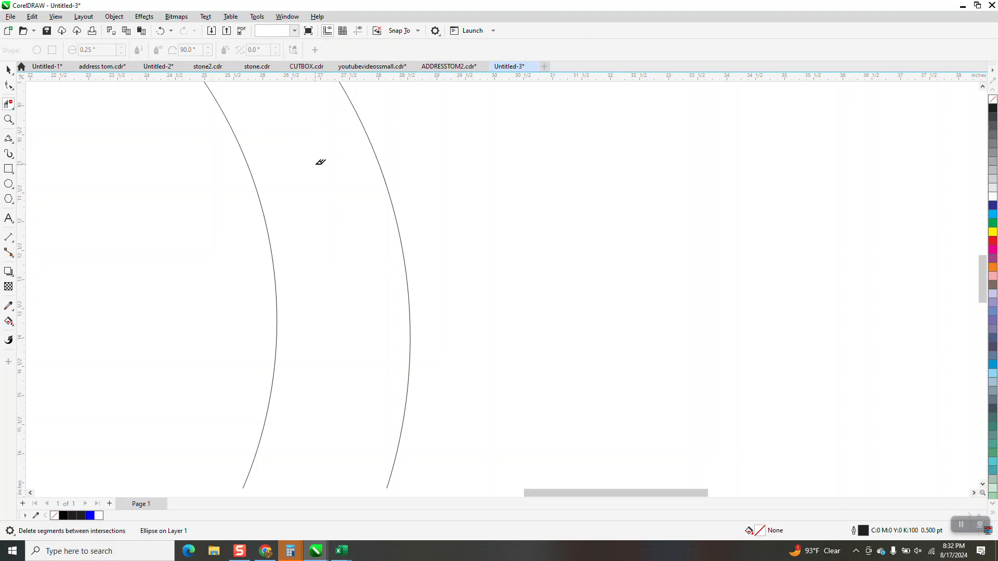
left_click(161, 31)
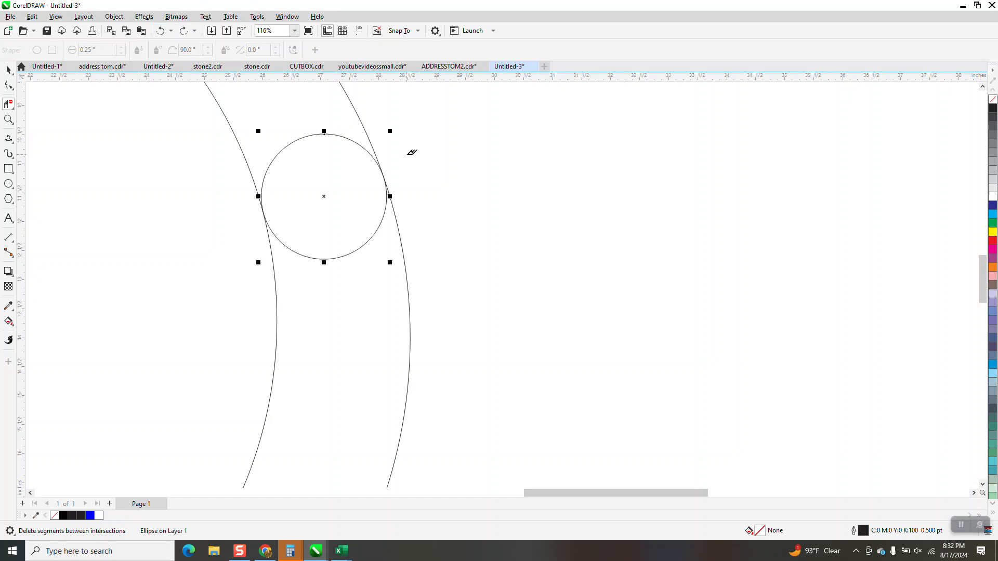
key("Up")
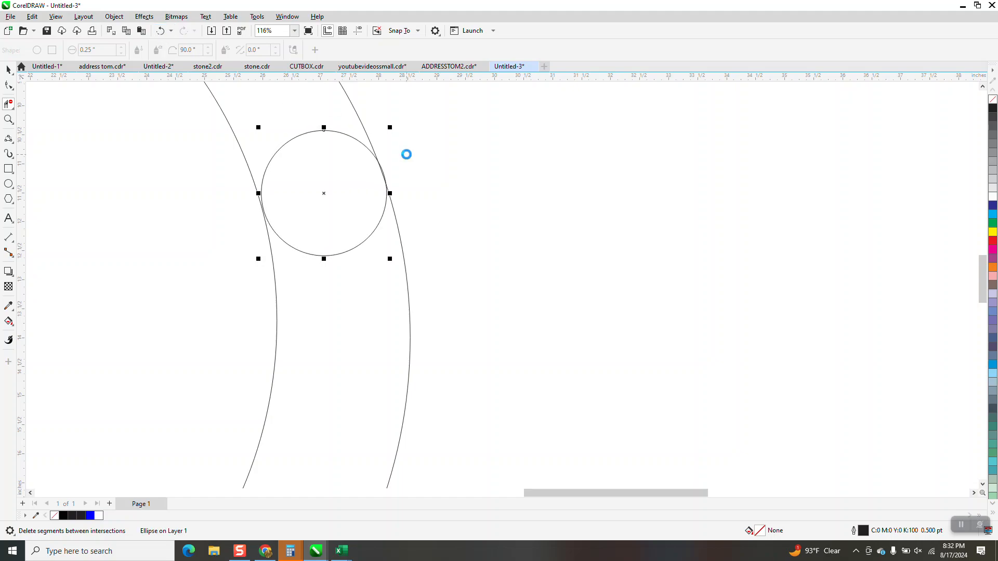
key("Up")
key("Up")
key("Up")
key("Left")
key("Left")
key("Left")
key("Left")
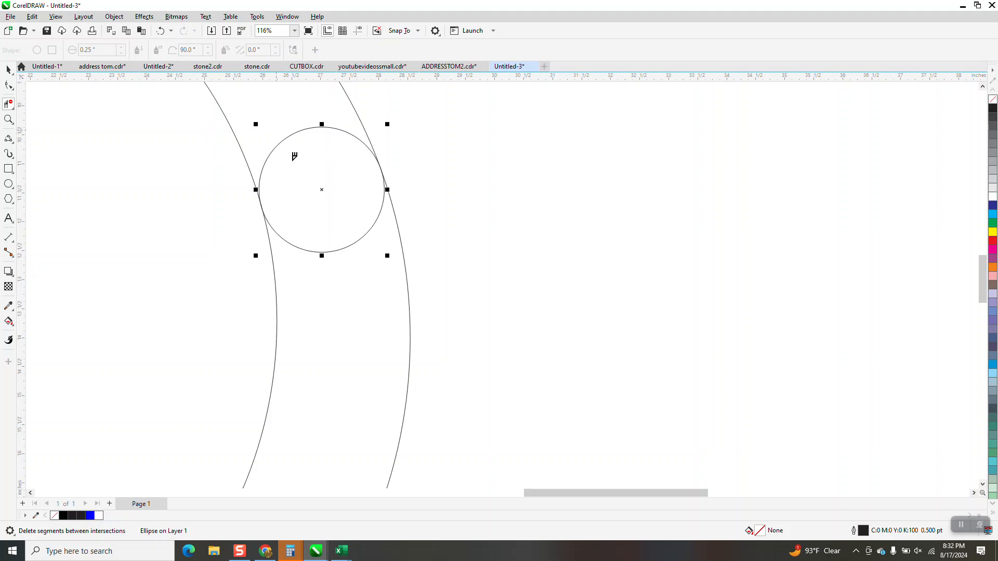
left_click(293, 161)
left_click(160, 30)
Step: Nudge the small circle to touch both curves and delete its top arc between intersections
key("Up")
key("Up")
key("Up")
key("Up")
key("Up")
key("Up")
key("Up")
key("Up")
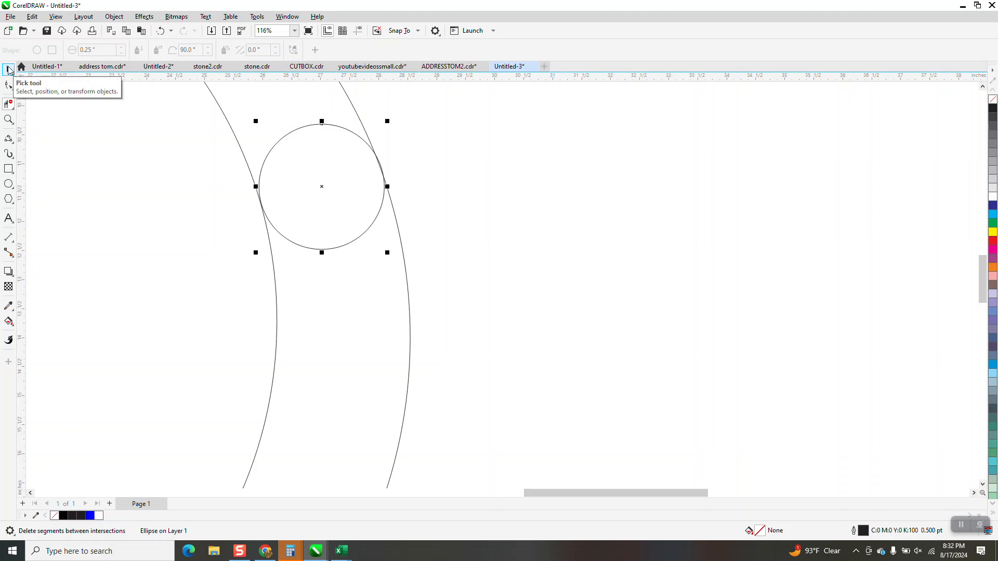
key("Up")
key("Up")
key("Up")
key("Left")
key("Left")
key("Left")
key("Left")
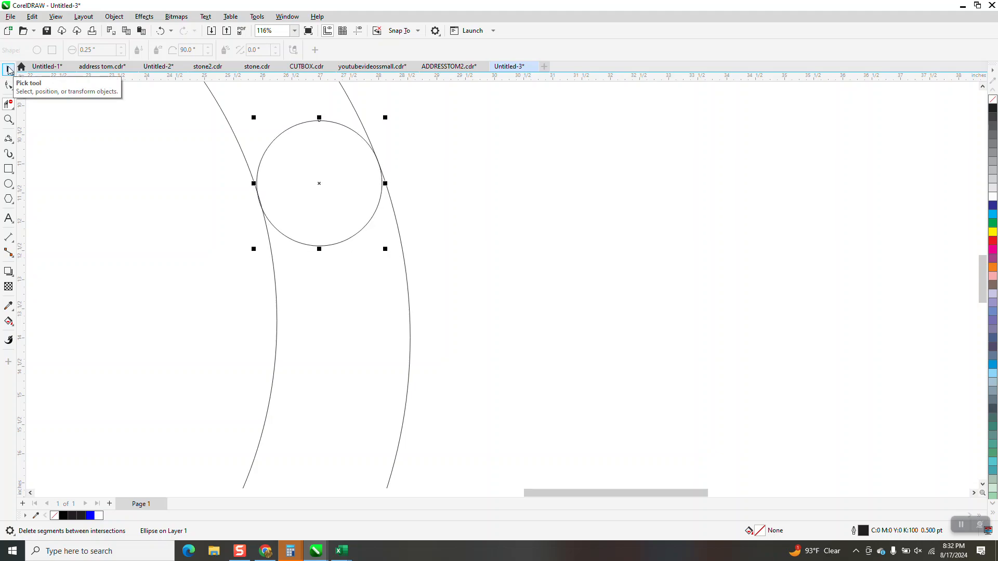
left_click(306, 123)
scroll(571, 256, "down", 3)
scroll(575, 255, "down", 1)
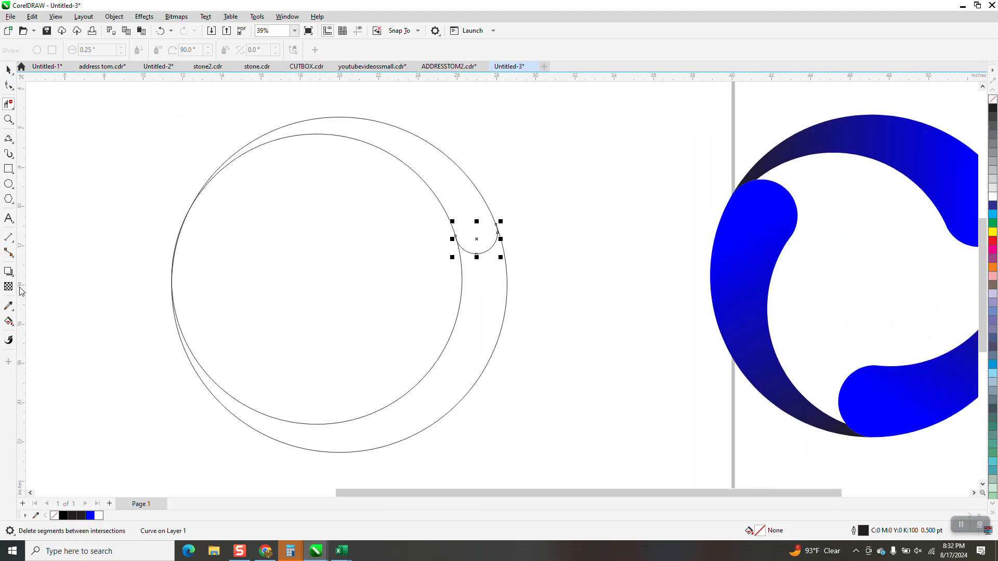
Step: Smart Fill the upper crescent region, closed by the small arc, with orange (#FF6600)
left_click(9, 324)
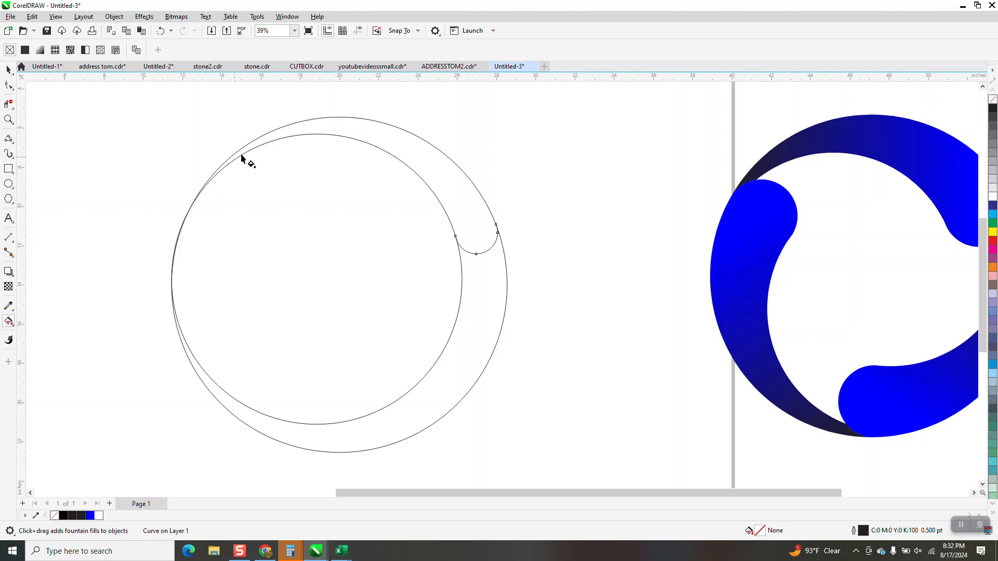
left_click(13, 325)
left_click(45, 333)
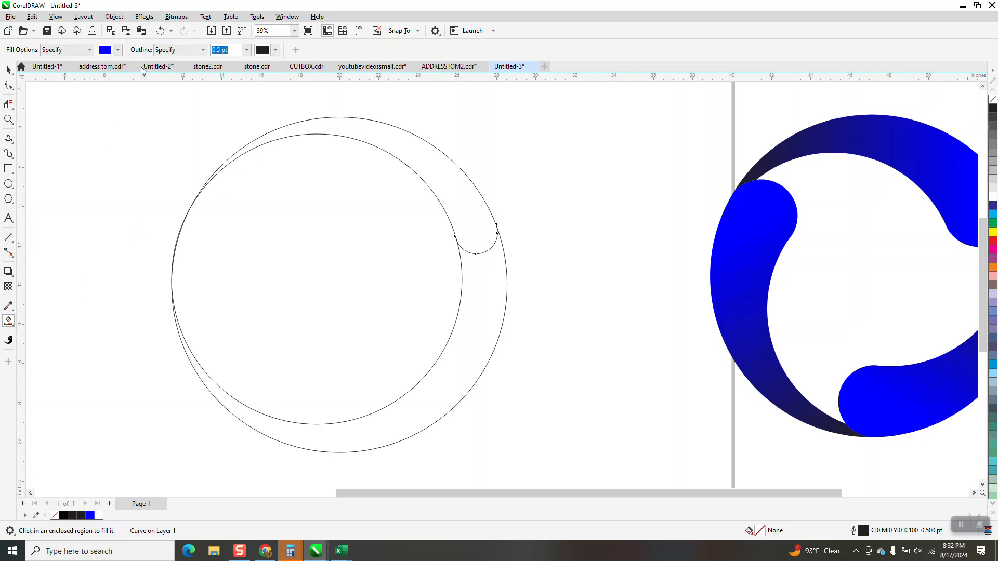
left_click(118, 50)
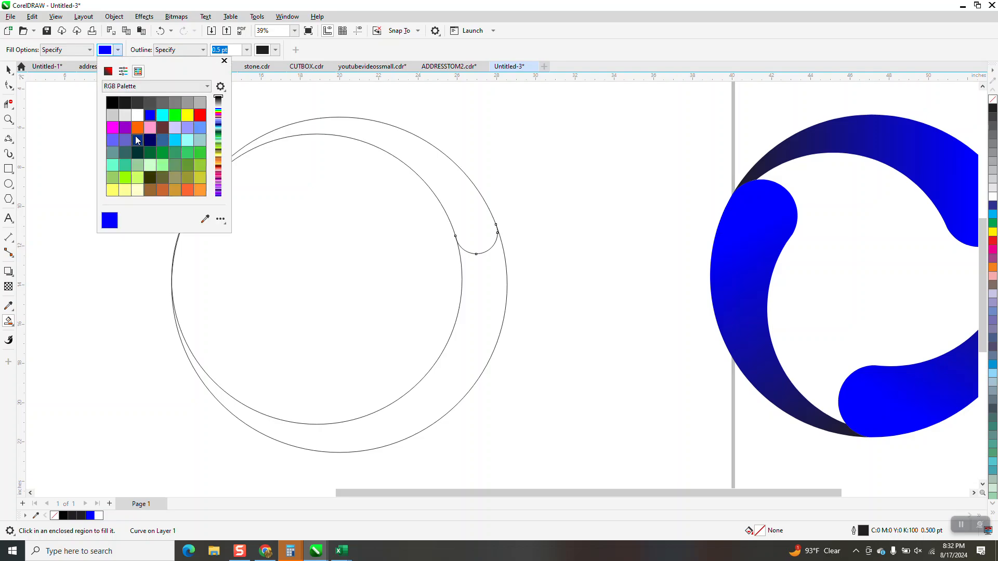
left_click(138, 128)
left_click(471, 193)
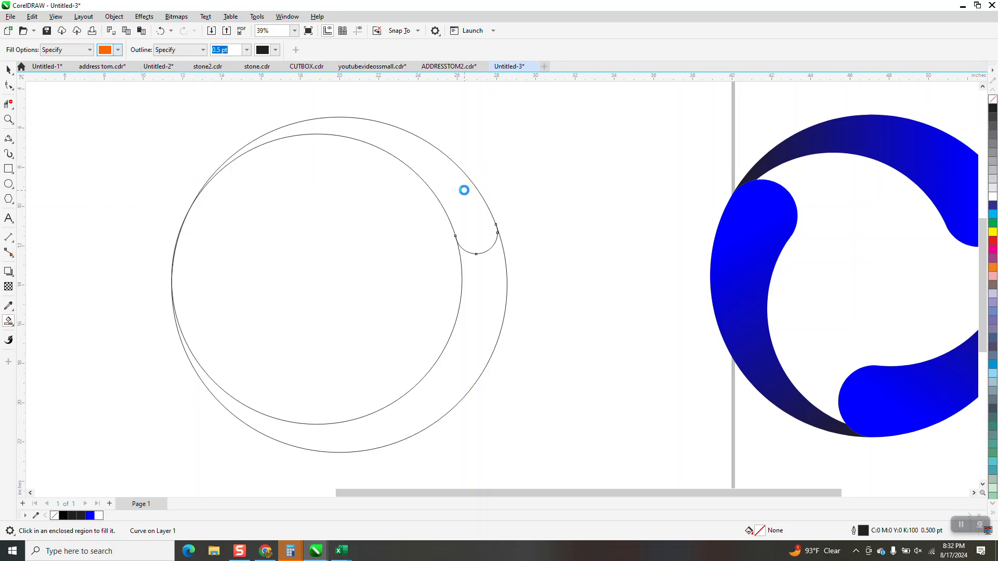
left_click(464, 189)
left_click(8, 69)
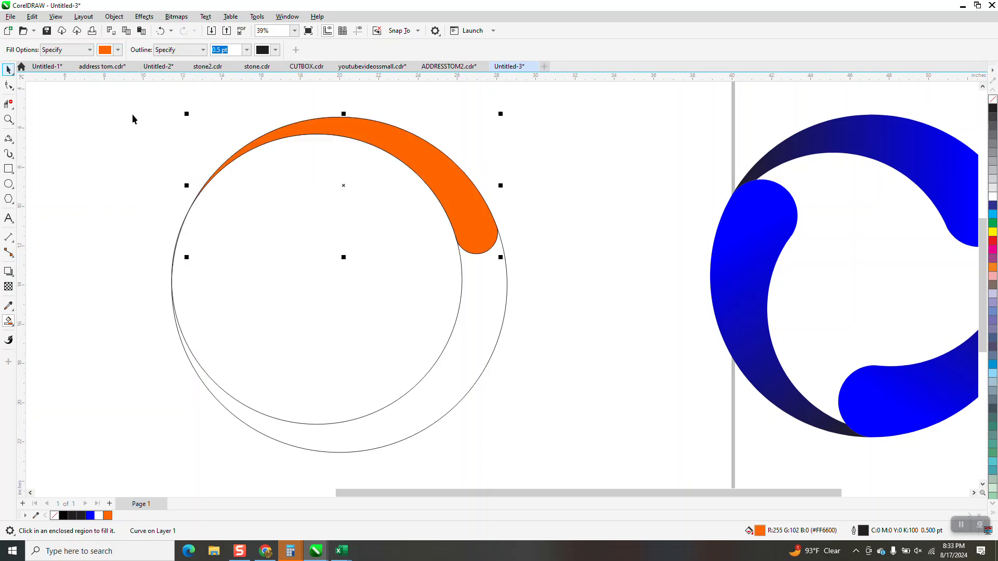
key("space")
Step: Delete both large circles and remove the crescent's orange fill
left_click(505, 304)
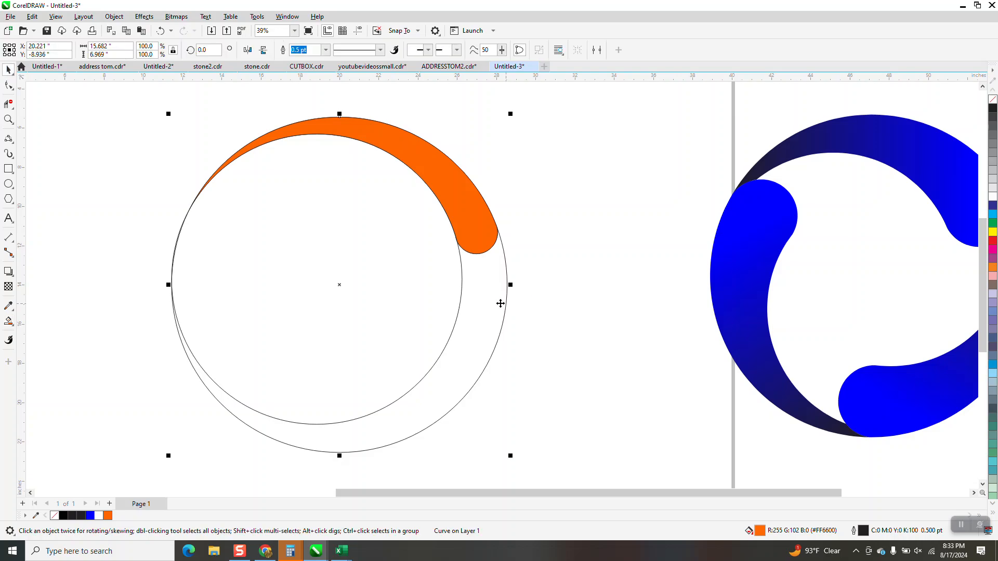
key("Delete")
left_click(461, 303)
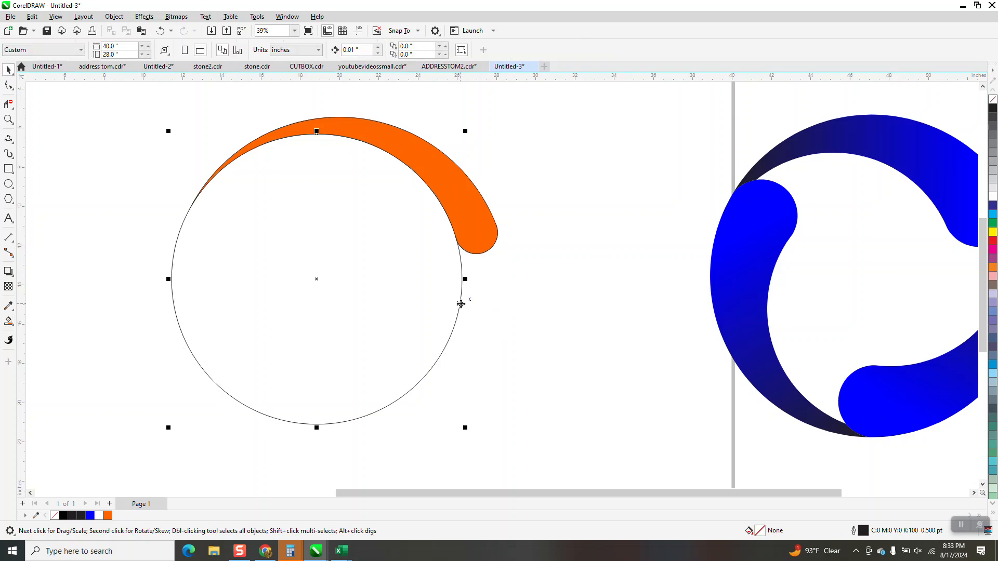
key("Delete")
left_click(458, 237)
left_click(992, 101)
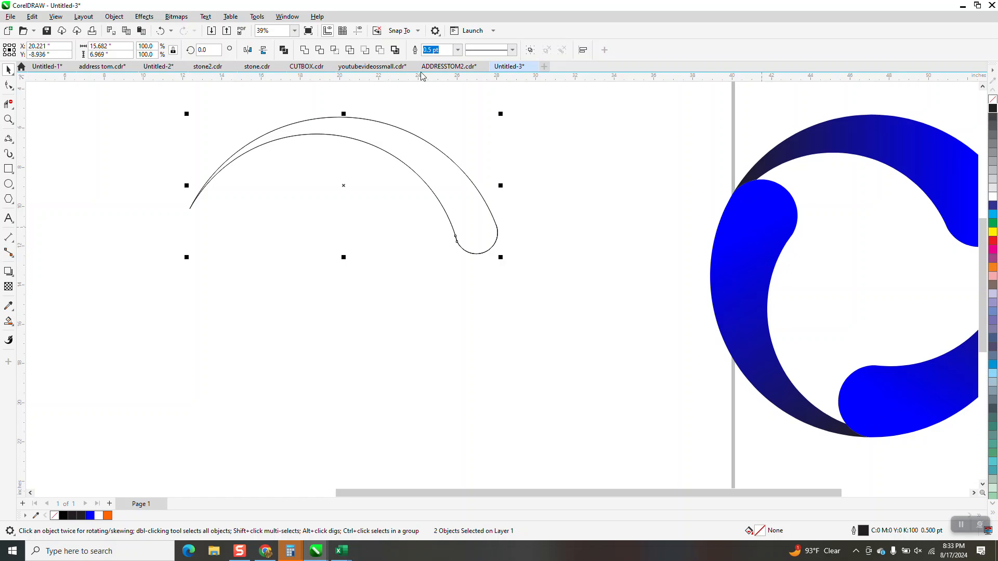
Step: Show the guidelines and move the crescent's rotation centre to the guideline crossing
left_click(357, 30)
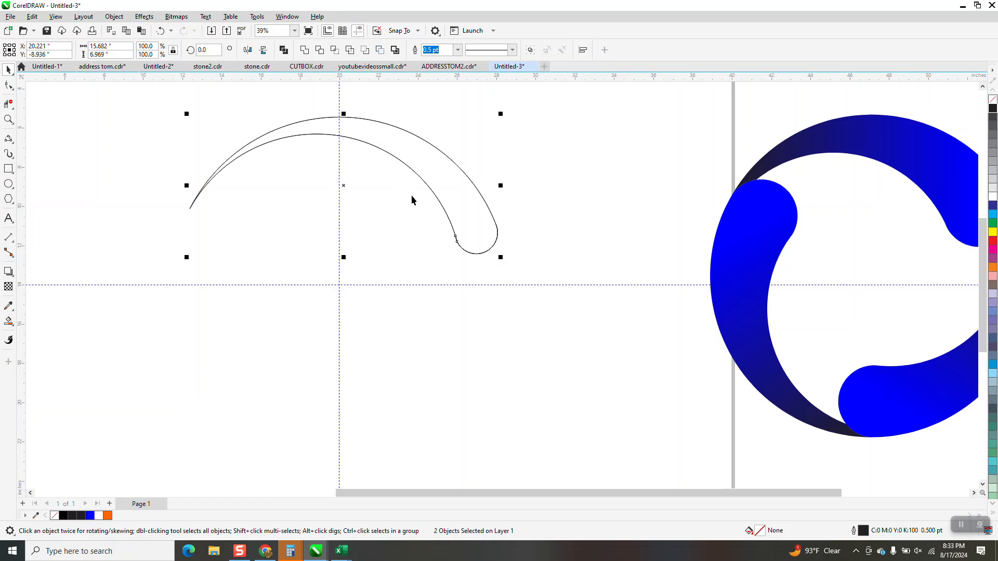
left_click(344, 185)
left_click_drag(344, 184, 338, 284)
left_click(365, 141)
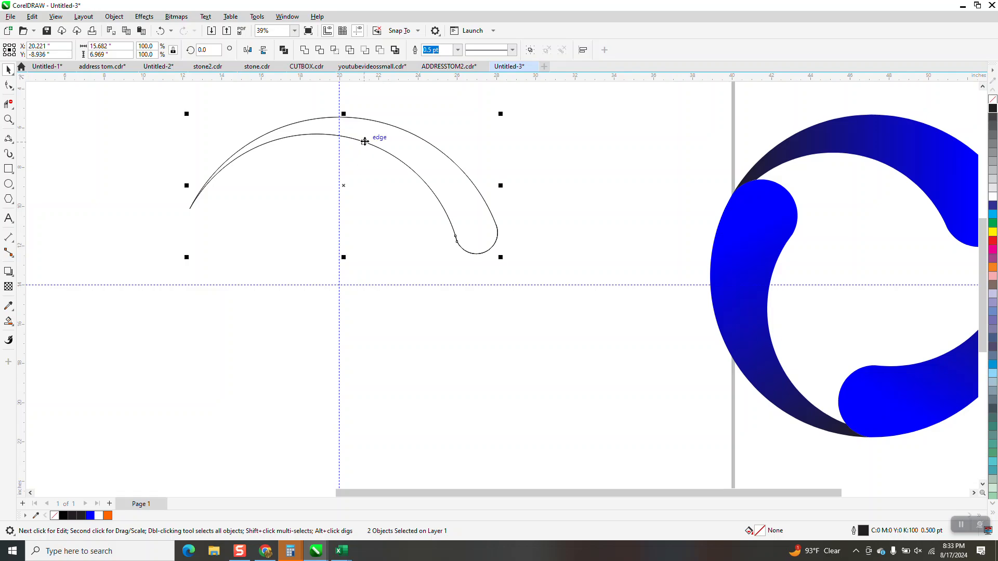
left_click(364, 142)
left_click_drag(343, 185, 338, 292)
left_click(380, 150)
left_click(382, 146)
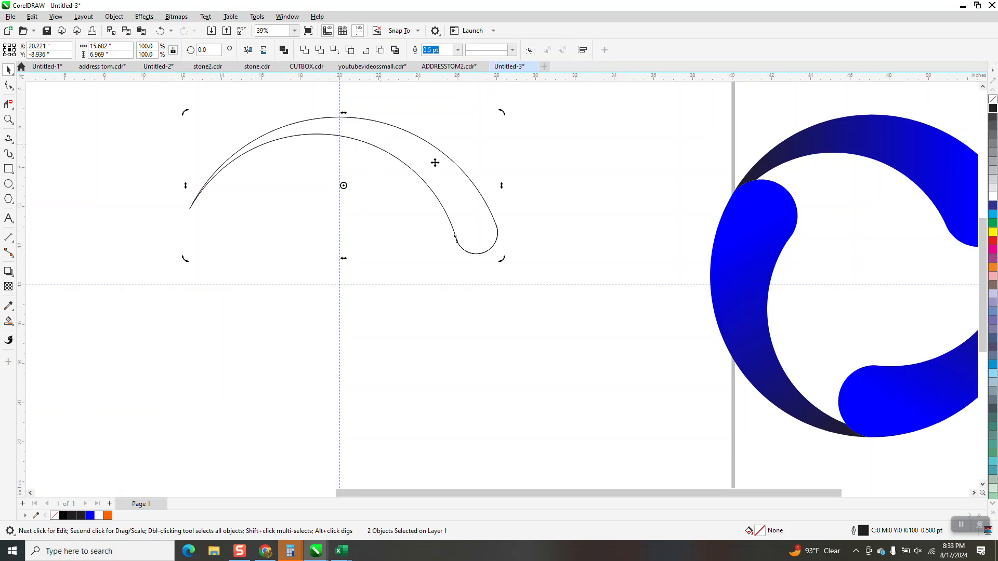
Step: Move the crescent downward, then undo the move
key("Escape")
left_click_drag(442, 181, 431, 295)
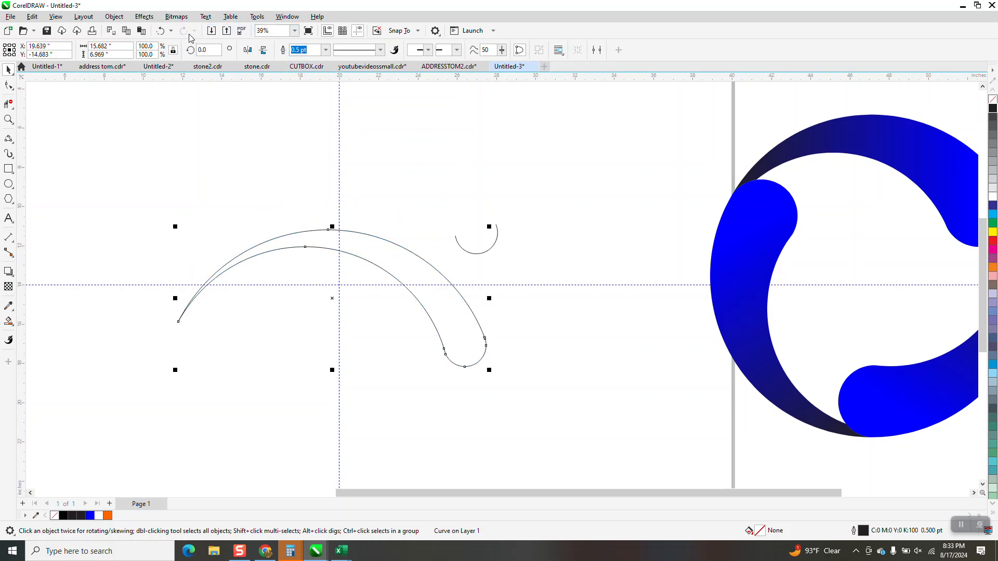
left_click(162, 31)
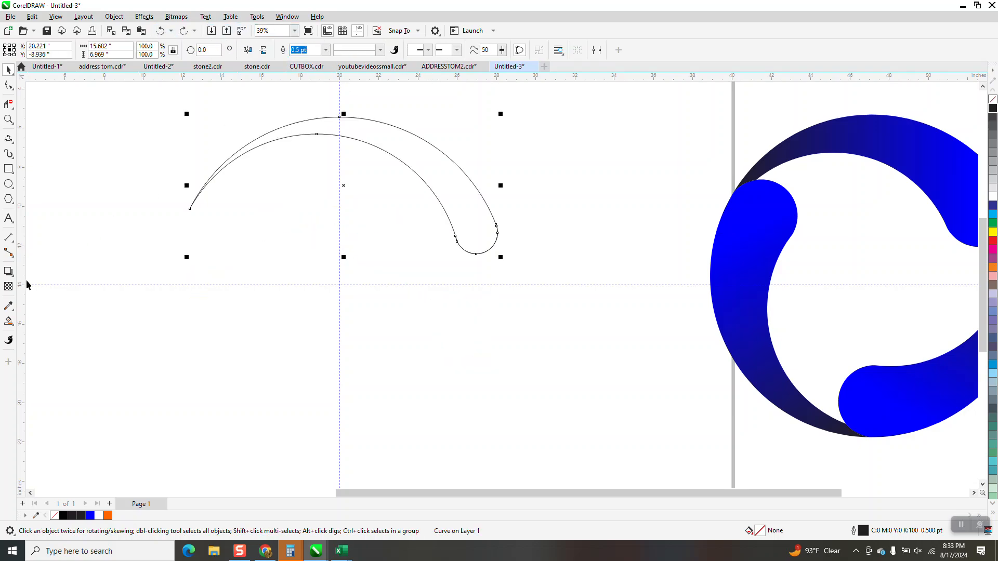
Step: Set the nudge distance to 5 inches
left_click(8, 321)
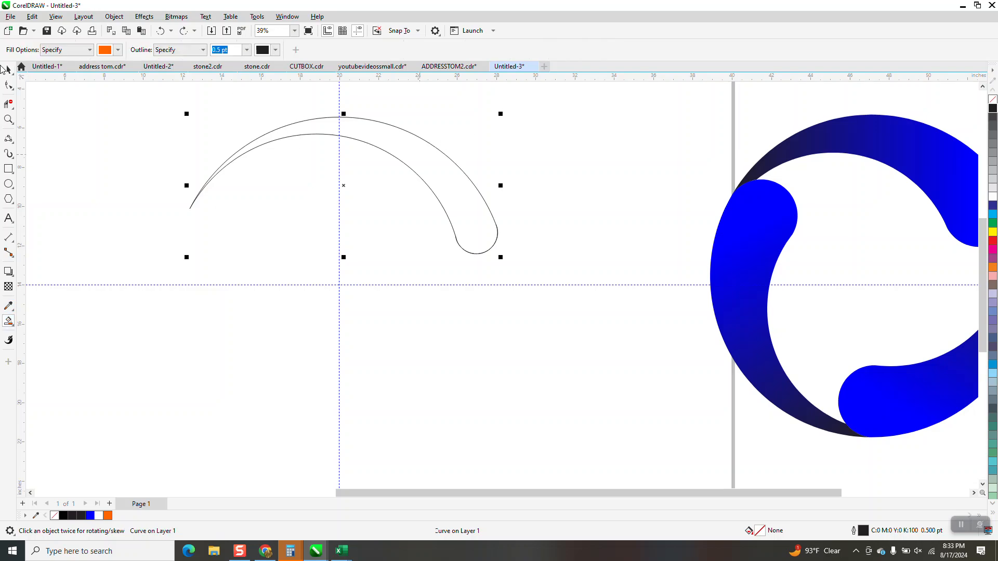
key("space")
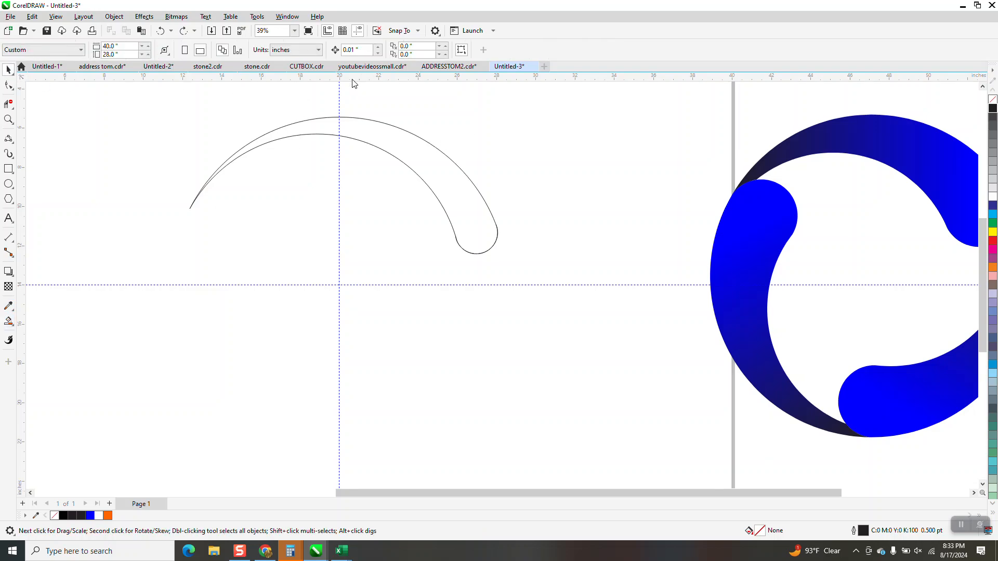
left_click(357, 51)
type("5")
Step: Smart Fill the crescent into a new shape, nudge it down, and delete the old outlines
left_click(8, 321)
left_click(443, 177)
key("Down")
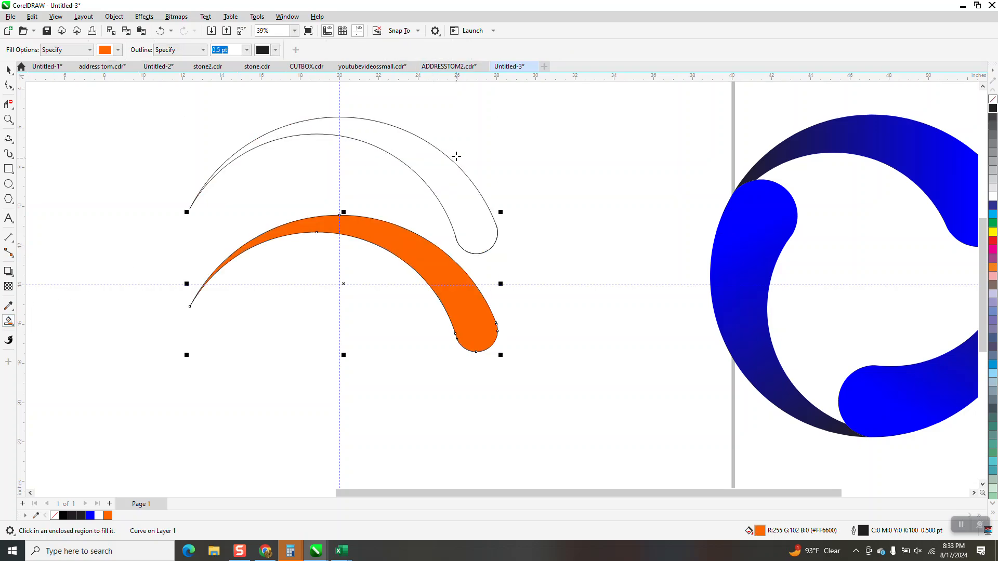
left_click_drag(149, 120, 546, 287)
key("Delete")
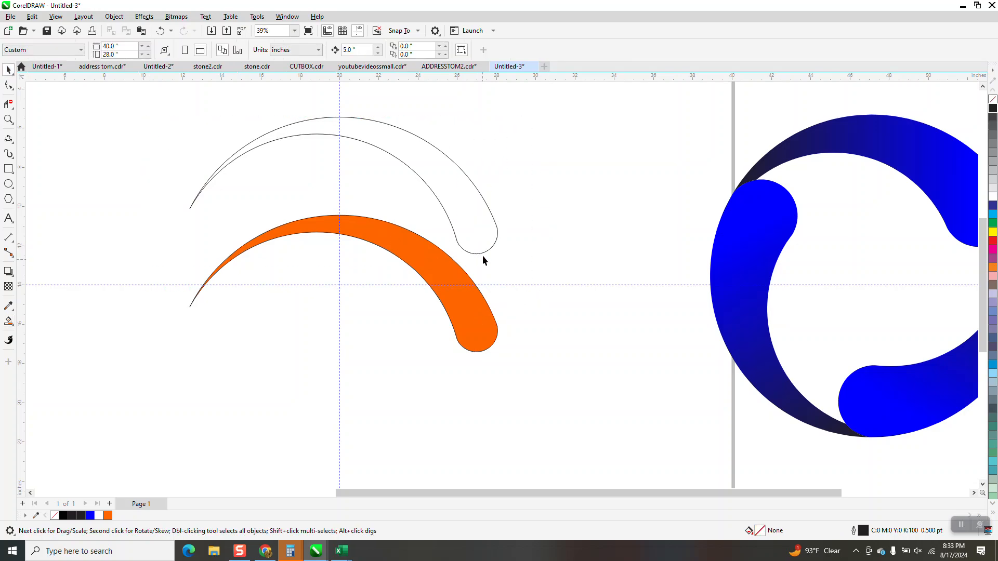
left_click(486, 254)
key("Delete")
Step: Nudge the new crescent back up 5 inches and remove its fill
left_click(446, 275)
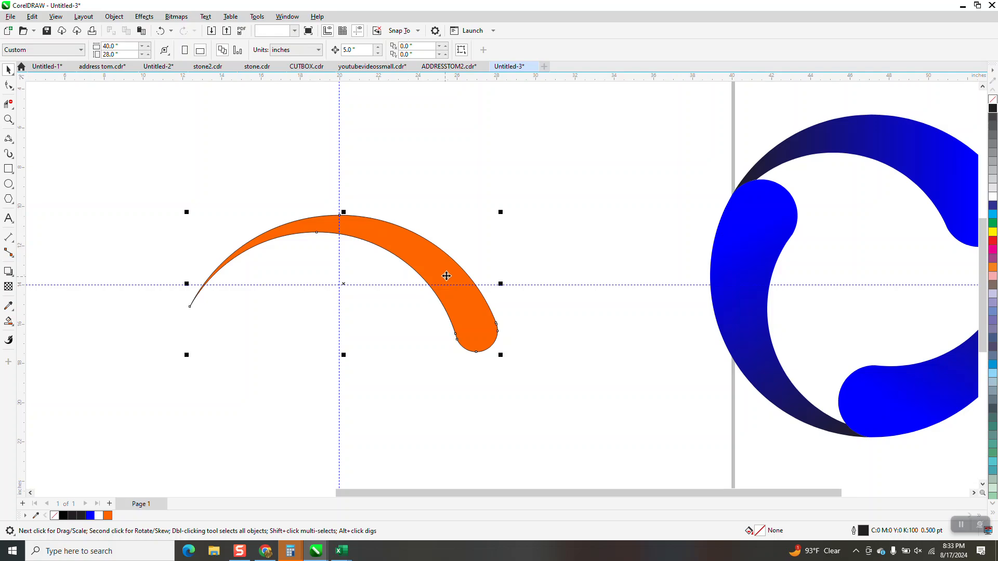
key("Up")
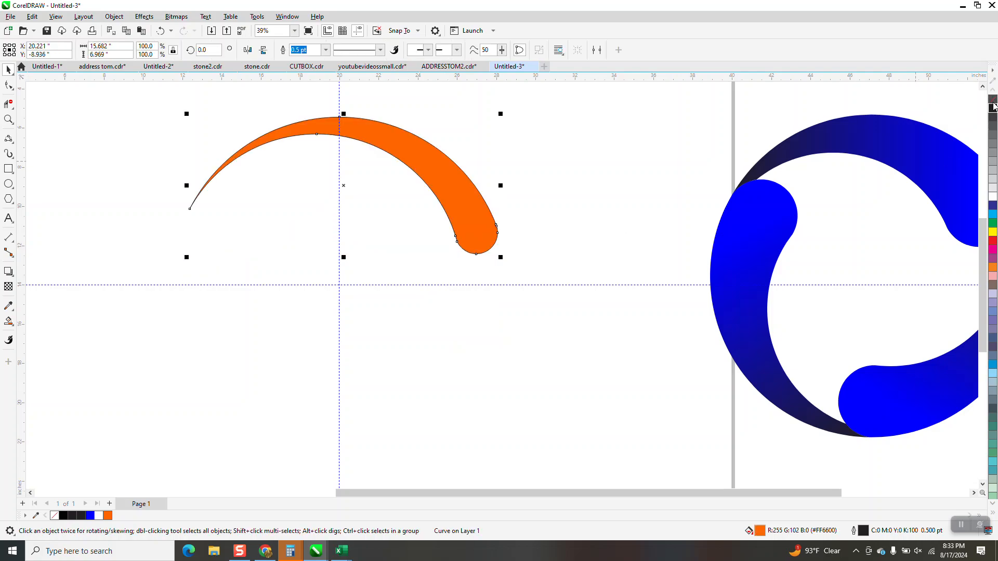
left_click(993, 99)
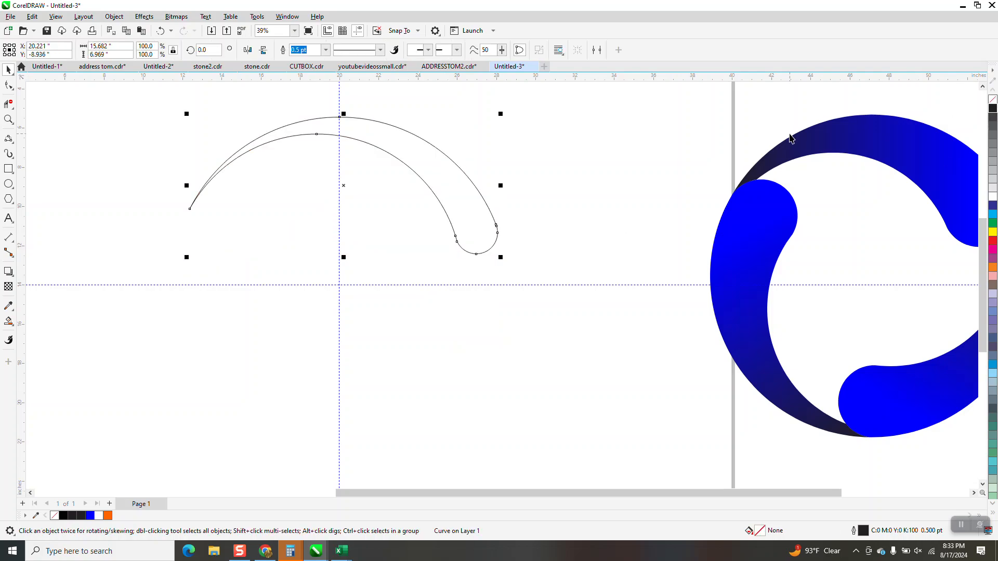
left_click(347, 185)
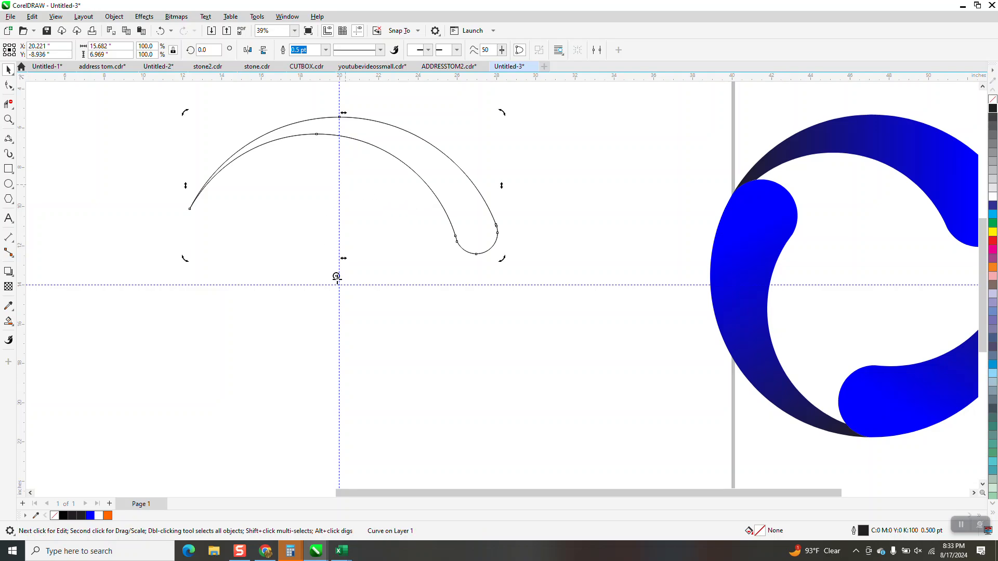
Step: Rotate the crescent copy 120 degrees
left_click(388, 153)
left_click(389, 153)
left_click(202, 50)
type("120")
key("Return")
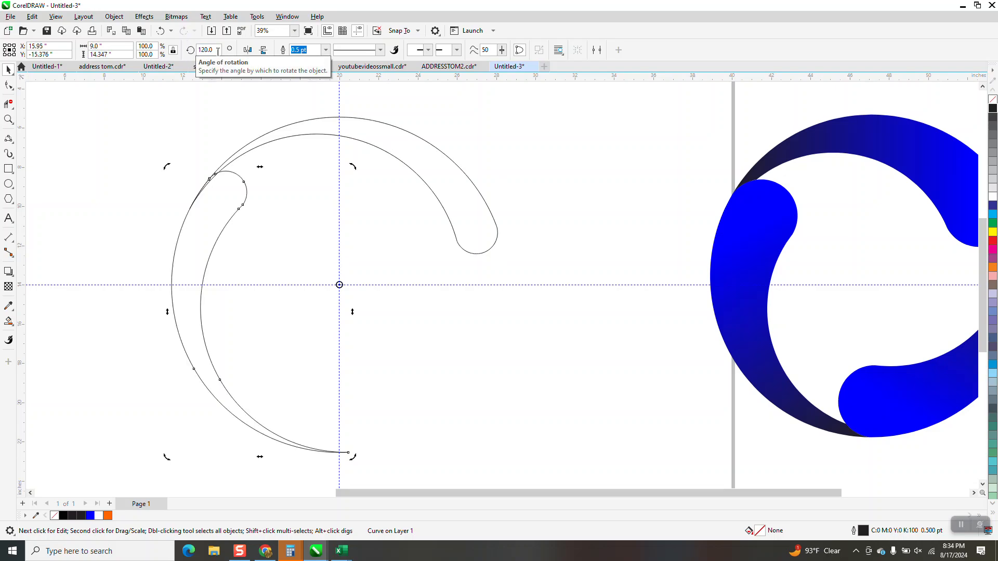
Step: Zoom in and Smart Fill the upper arc region orange
left_click(9, 119)
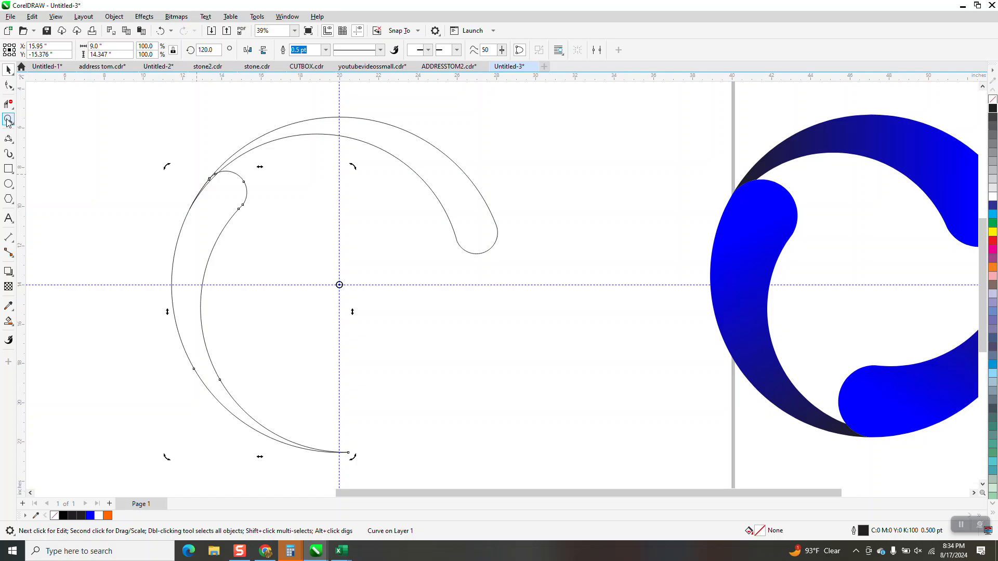
left_click_drag(191, 149, 281, 219)
scroll(95, 179, "down", 10)
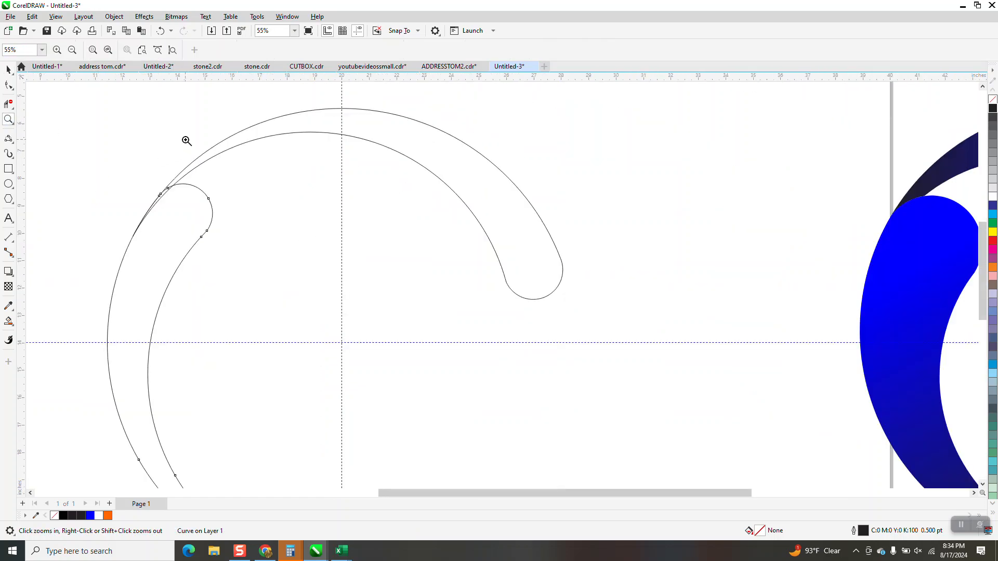
scroll(187, 140, "down", 2)
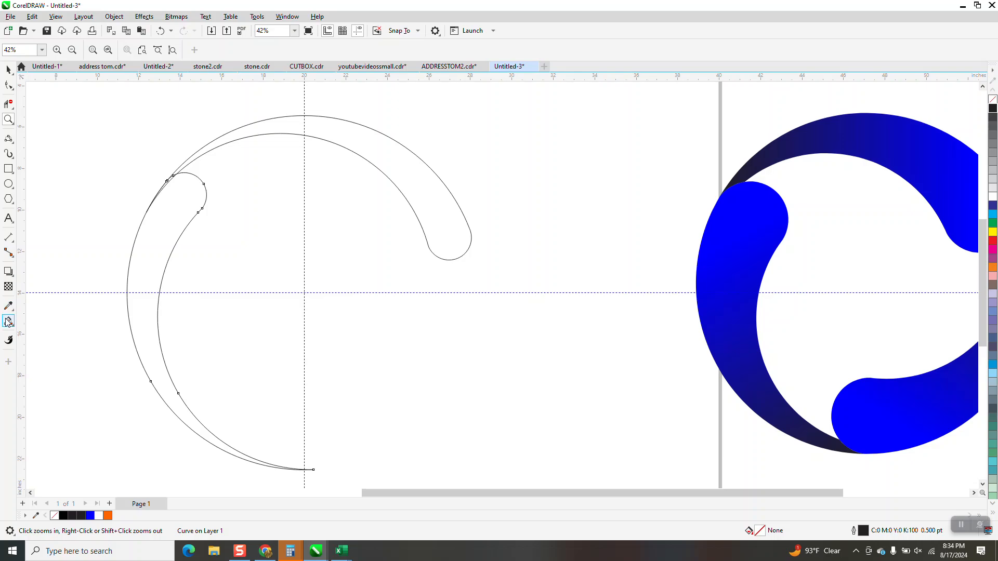
left_click(9, 320)
left_click(433, 190)
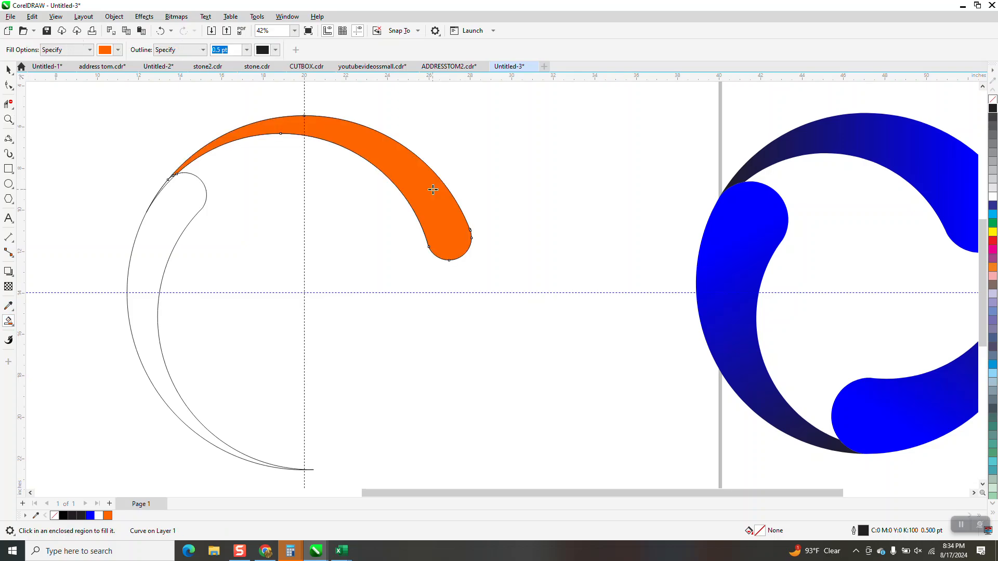
Step: Nudge the orange arc aside, delete the leftover construction outlines, and nudge it back
key("Down")
key("space")
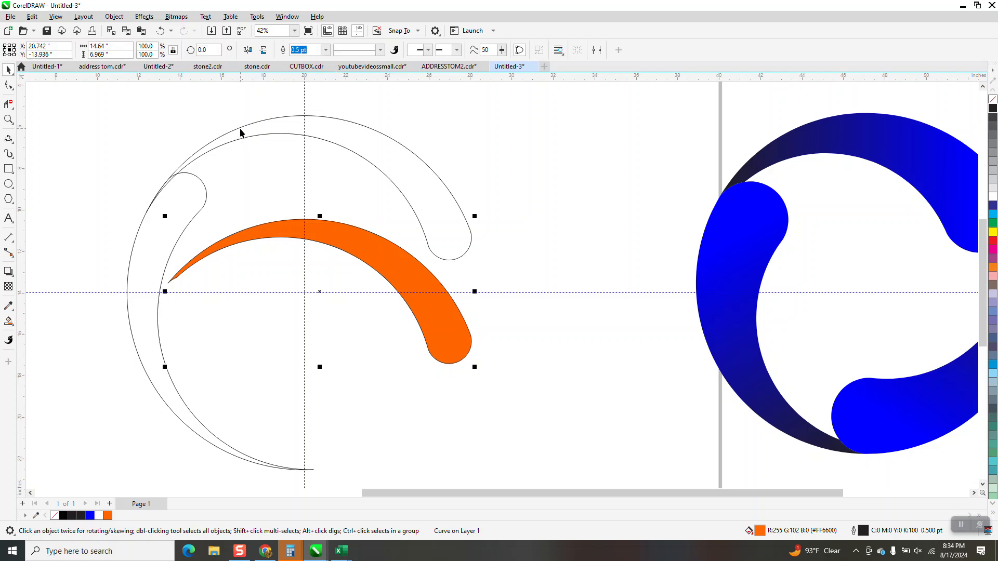
left_click(151, 160)
left_click_drag(197, 203, 201, 180)
key("Delete")
left_click(400, 266)
key("Up")
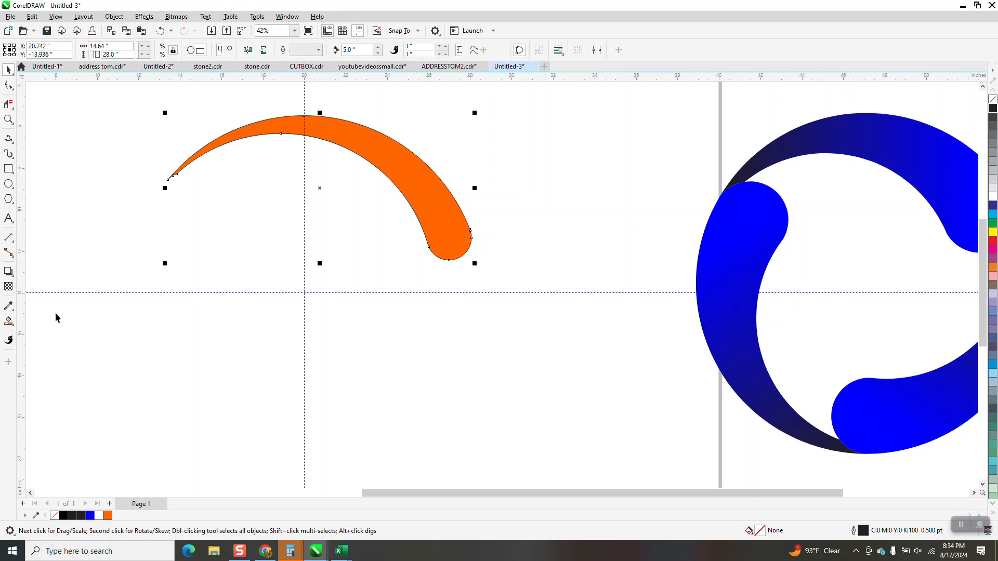
left_click(15, 329)
Step: Fountain-fill the orange swoosh from orange at its thin tip to near-black at its rounded end
left_click(47, 321)
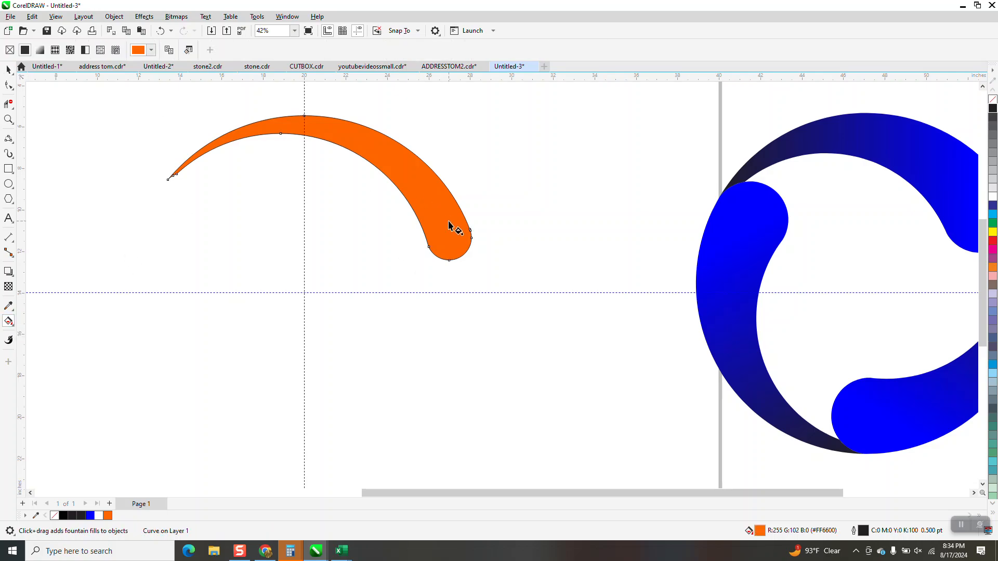
left_click_drag(204, 150, 458, 253)
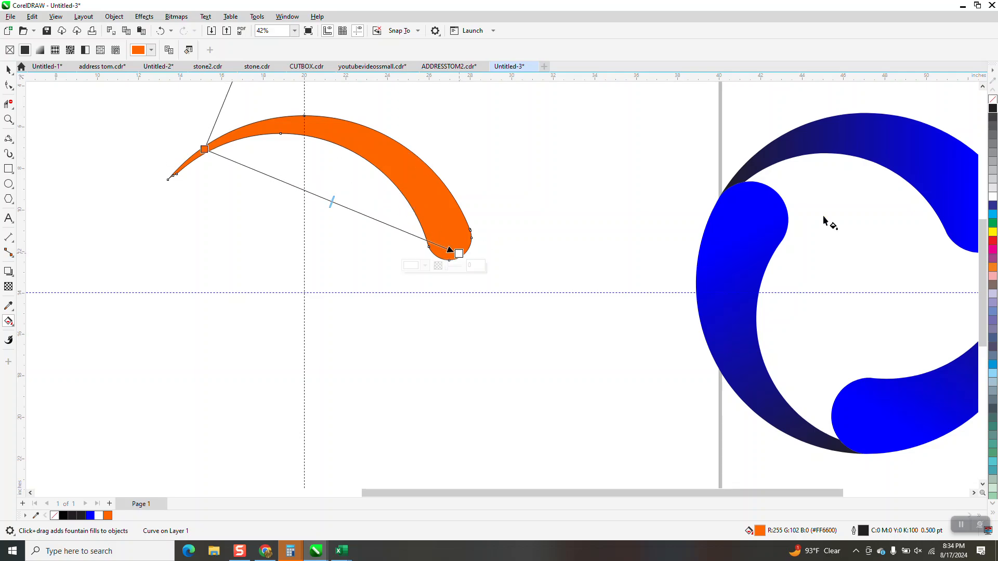
left_click_drag(733, 172, 459, 253)
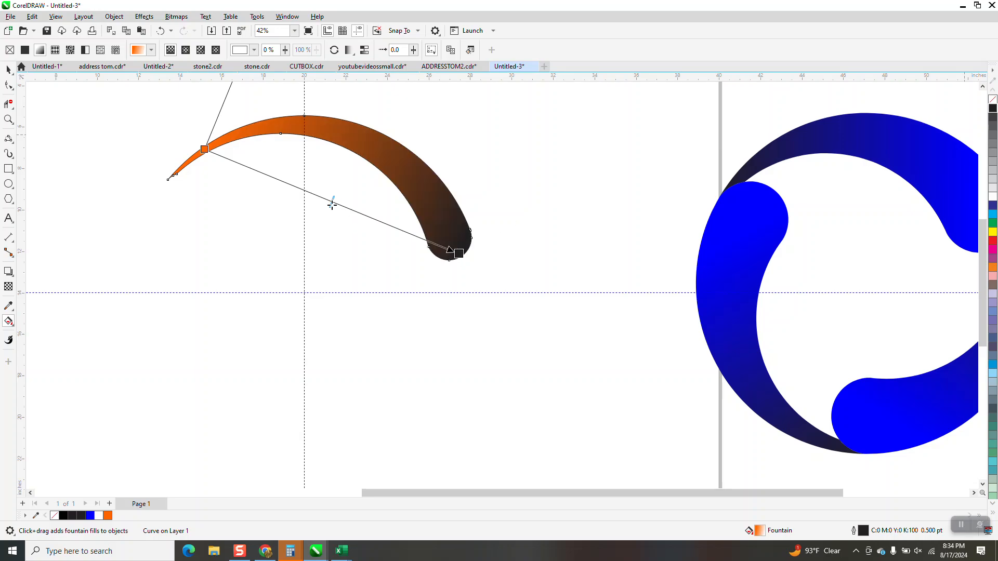
left_click_drag(426, 241, 429, 243)
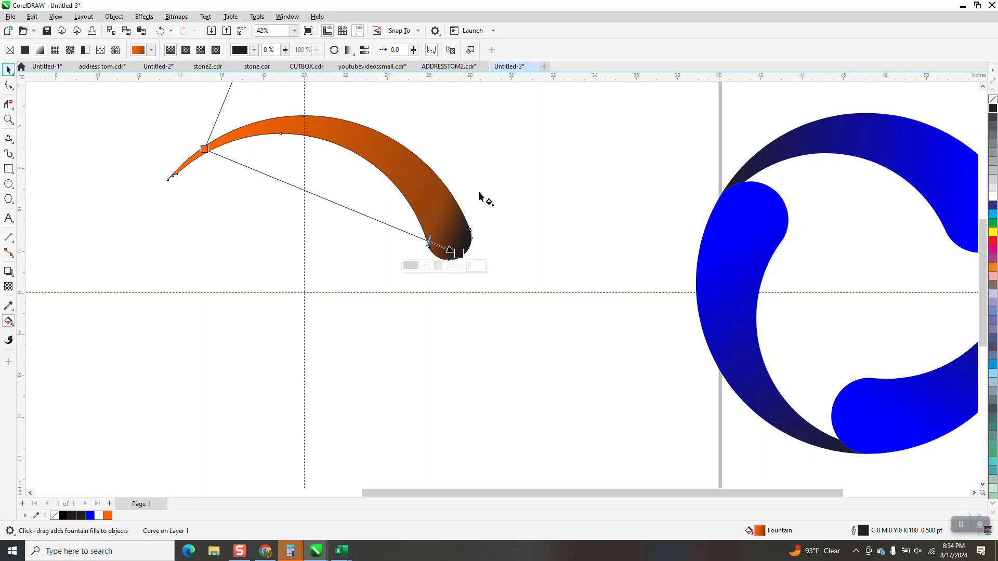
scroll(475, 193, "down", 2)
left_click_drag(360, 199, 414, 158)
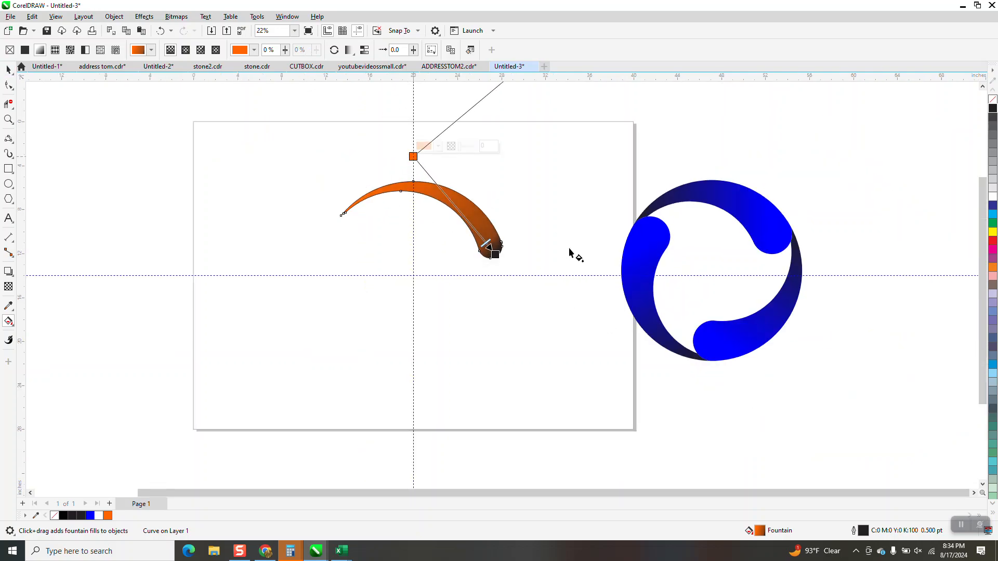
left_click(8, 69)
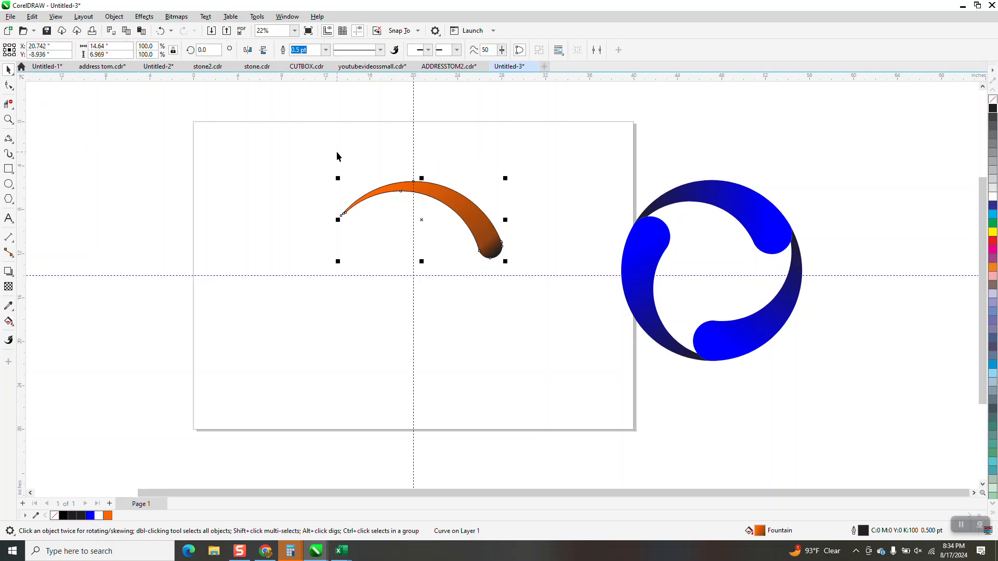
Step: Move the swoosh's rotation centre to the guide intersection
left_click(424, 221)
left_click_drag(423, 223, 413, 274)
left_click(456, 197)
key("F10")
left_click(8, 69)
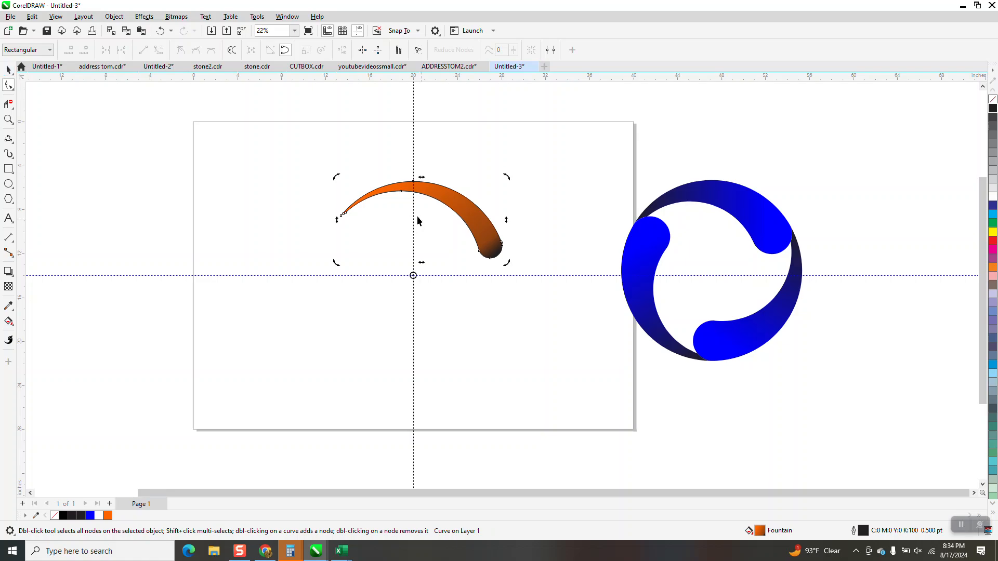
Step: Create duplicates of the swoosh rotated 120° and 240° around that centre
key("space")
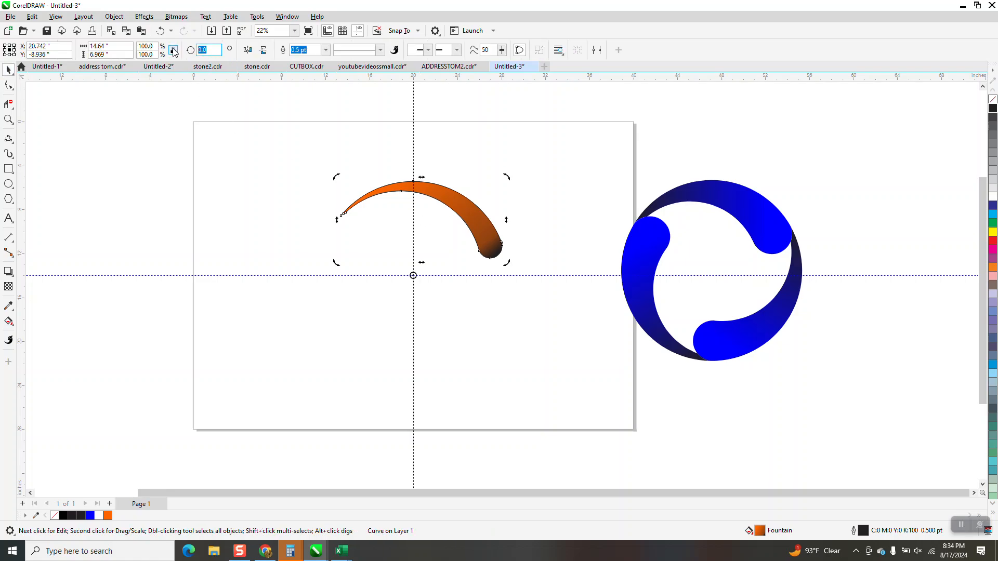
type("120")
key("Return")
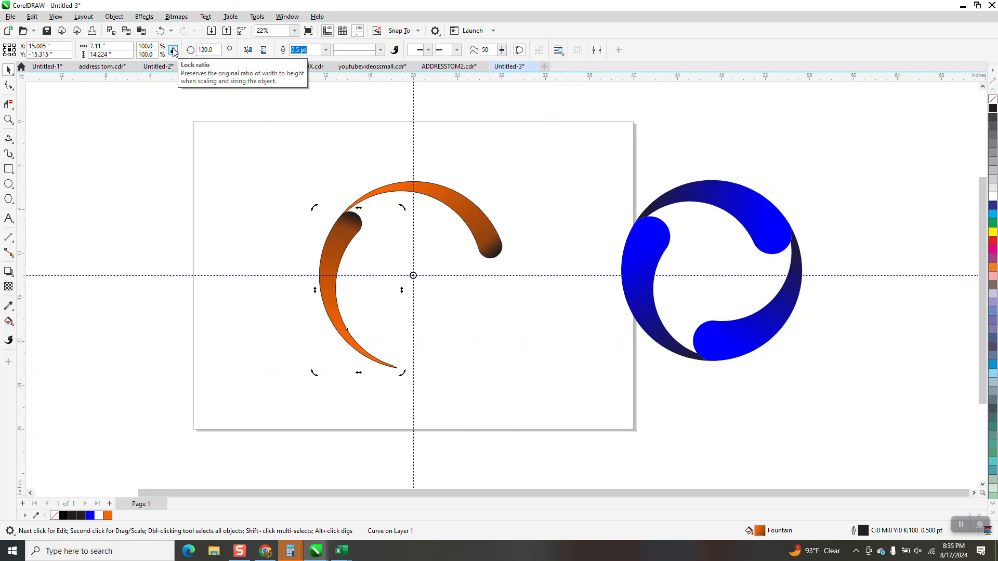
left_click(199, 52)
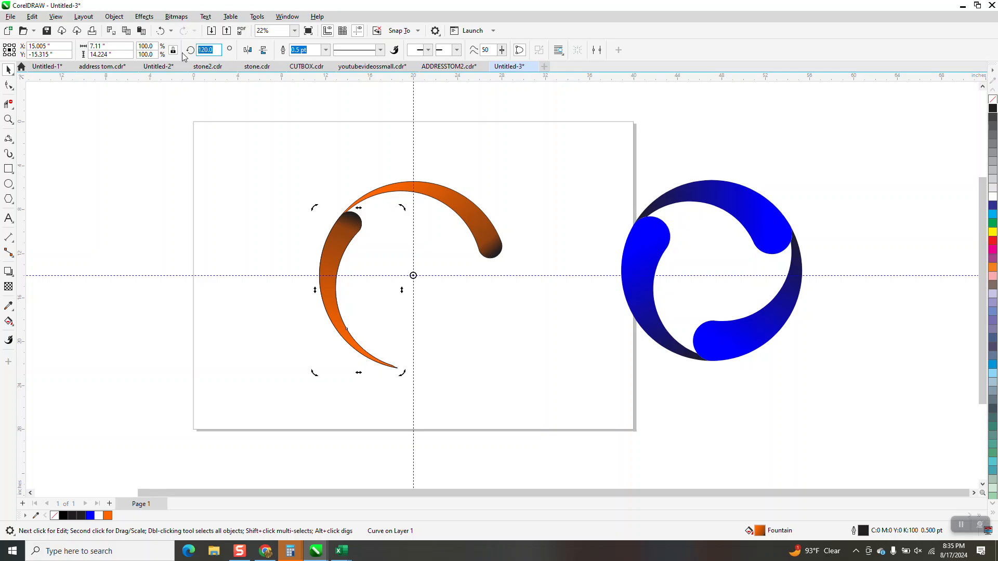
type("240")
key("Return")
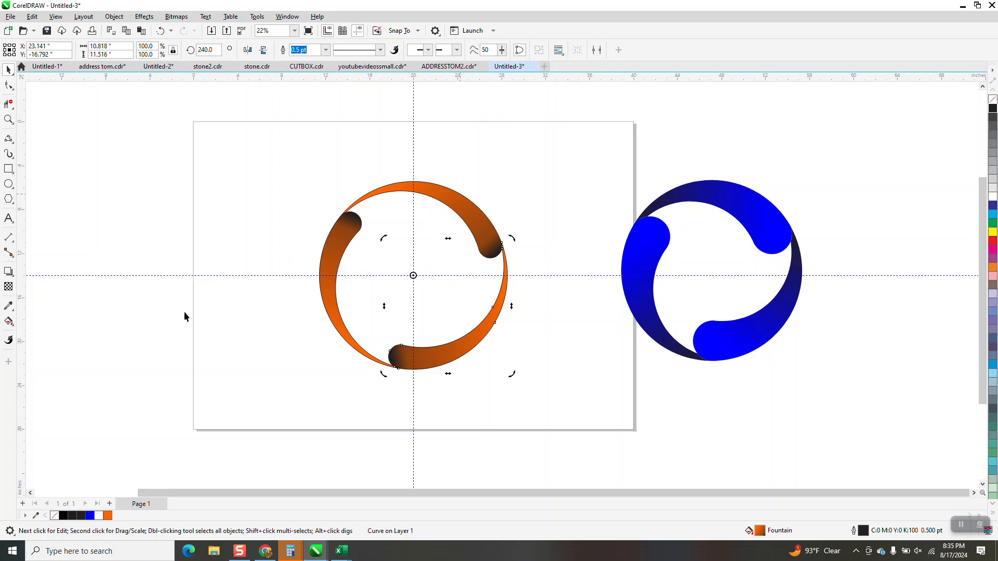
left_click(8, 321)
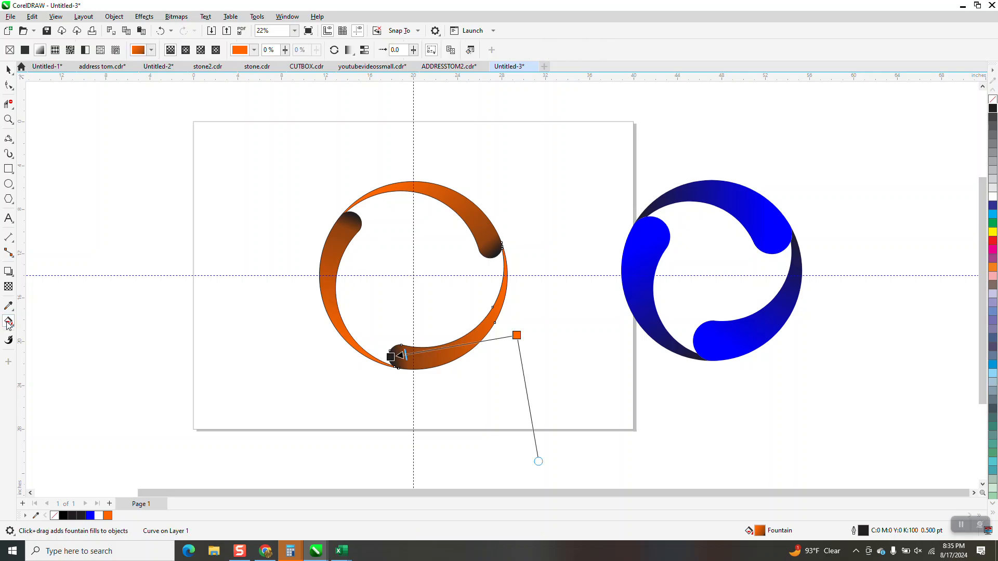
Step: Smart Fill the open area inside the ring of swooshes with orange
left_click(12, 324)
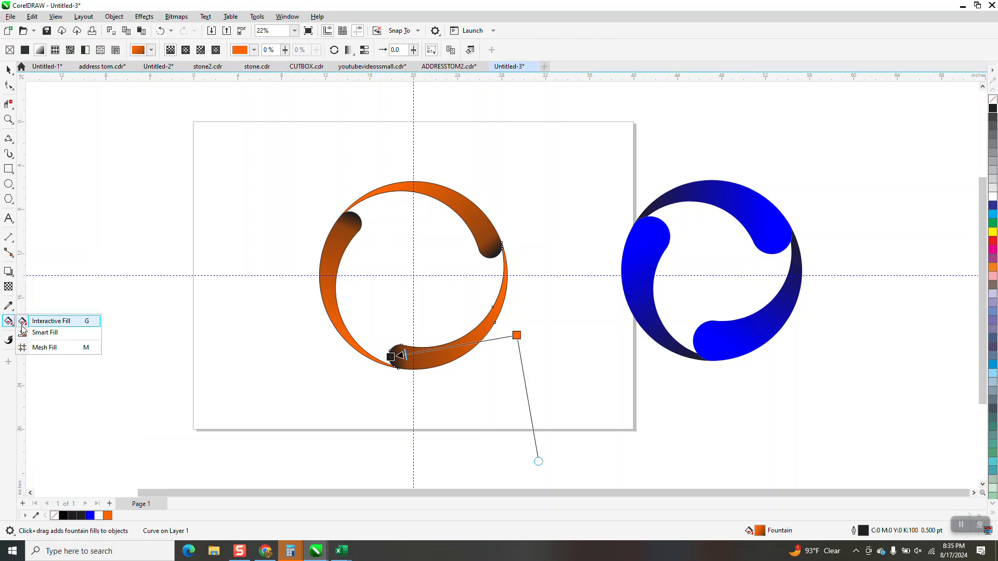
left_click(72, 333)
left_click(434, 263)
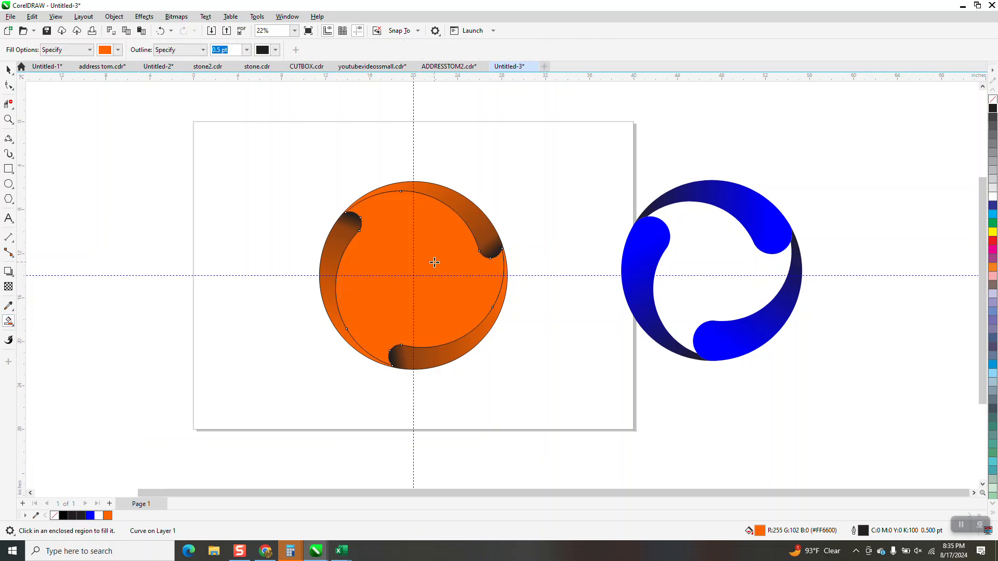
Step: Lay a fountain fill across the centre disc, fading from orange to white
left_click(15, 327)
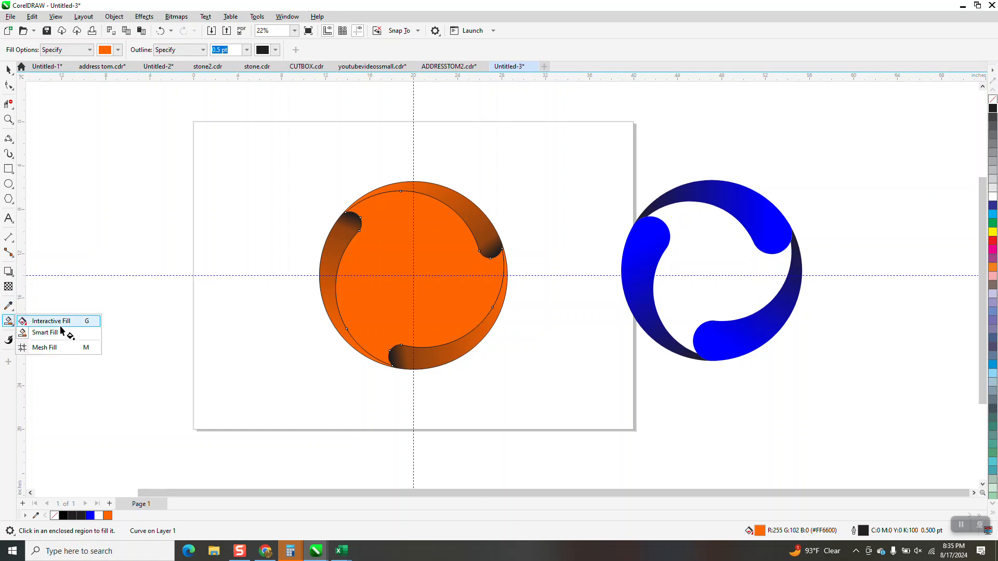
left_click(58, 324)
left_click_drag(394, 273, 455, 287)
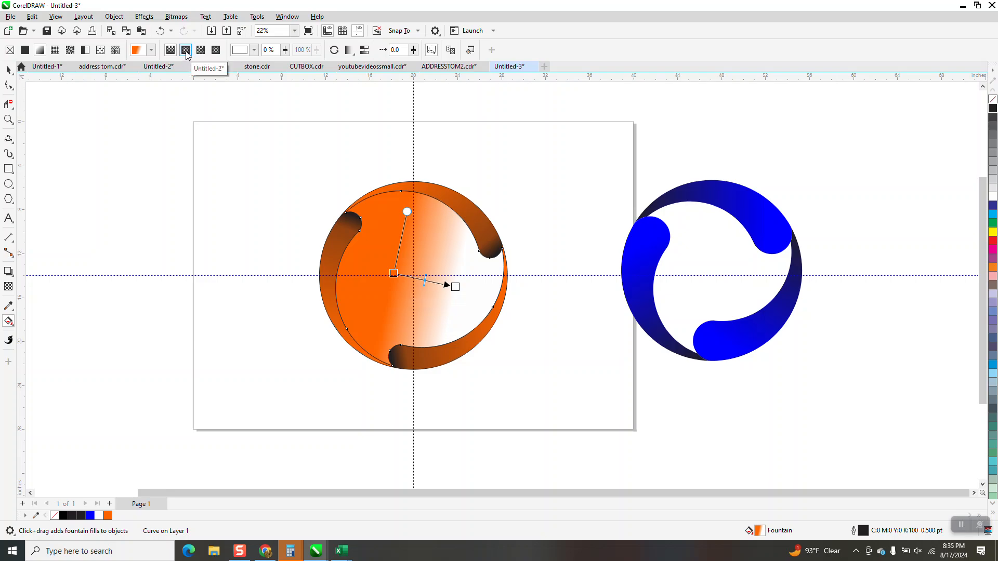
Step: Make the disc's gradient elliptical, centred on the guides, with a black centre fading to orange
left_click(186, 50)
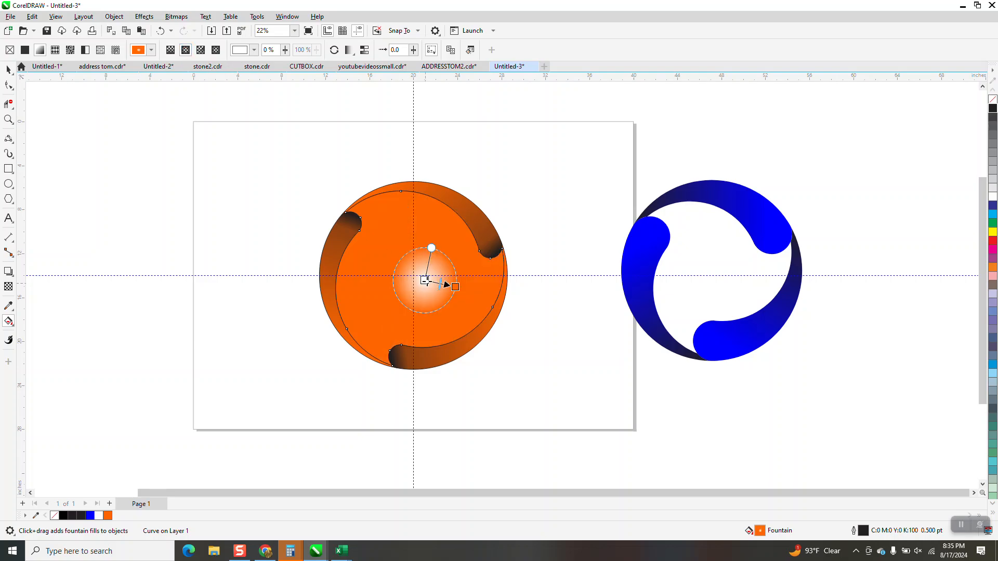
left_click_drag(425, 280, 414, 275)
left_click_drag(427, 232, 435, 205)
left_click_drag(456, 286, 478, 275)
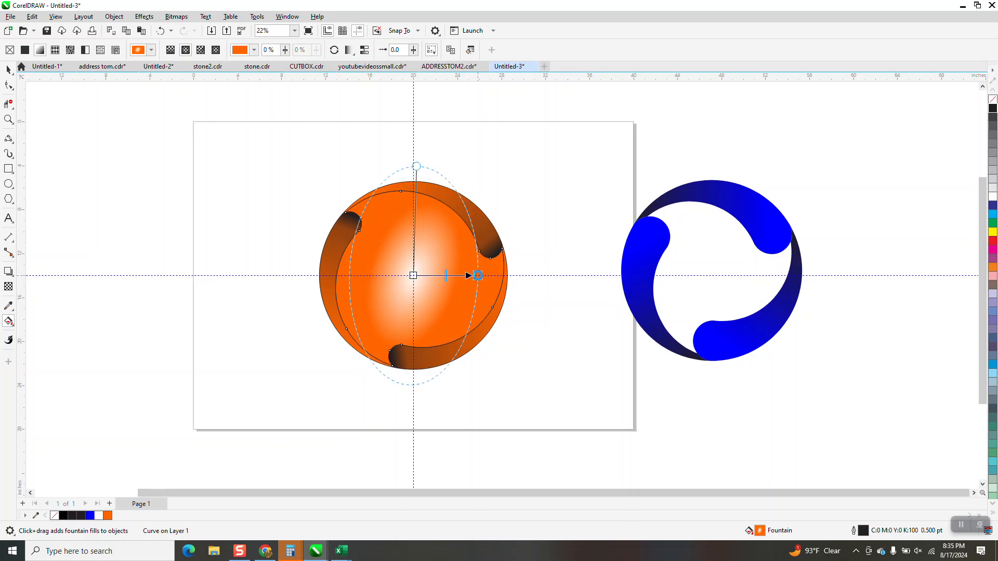
left_click_drag(416, 166, 410, 202)
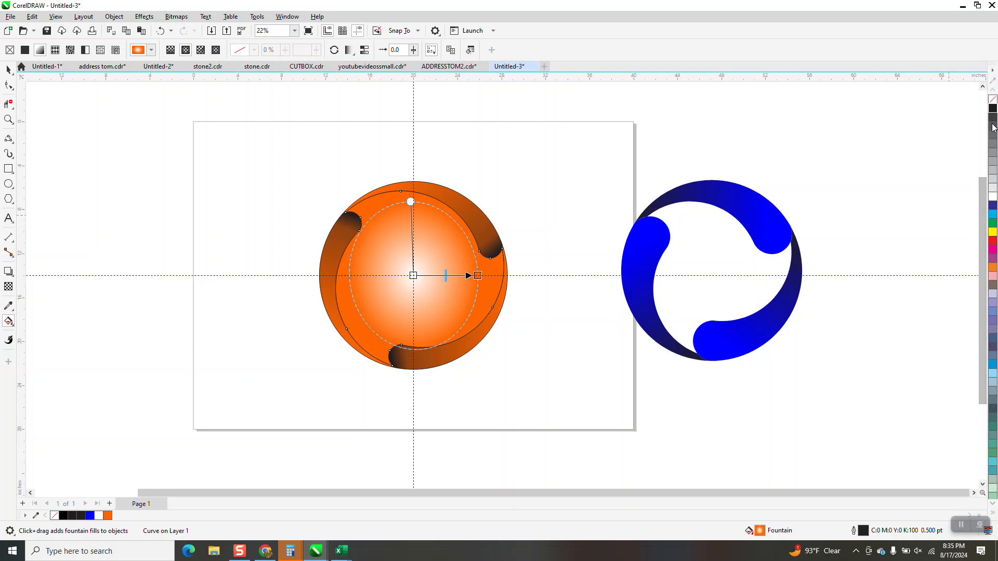
left_click_drag(993, 110, 414, 277)
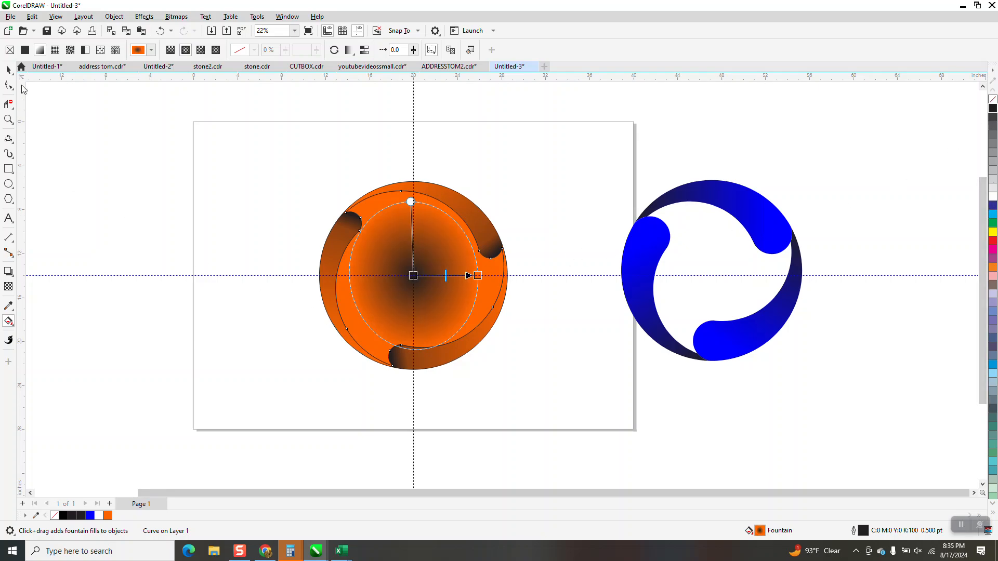
left_click(9, 70)
Step: Select all four shapes and set their outlines to No Color
left_click(306, 162)
left_click_drag(535, 400, 550, 405)
right_click(992, 103)
Step: Hide the guidelines and zoom in to view the clean finished logo
left_click(611, 163)
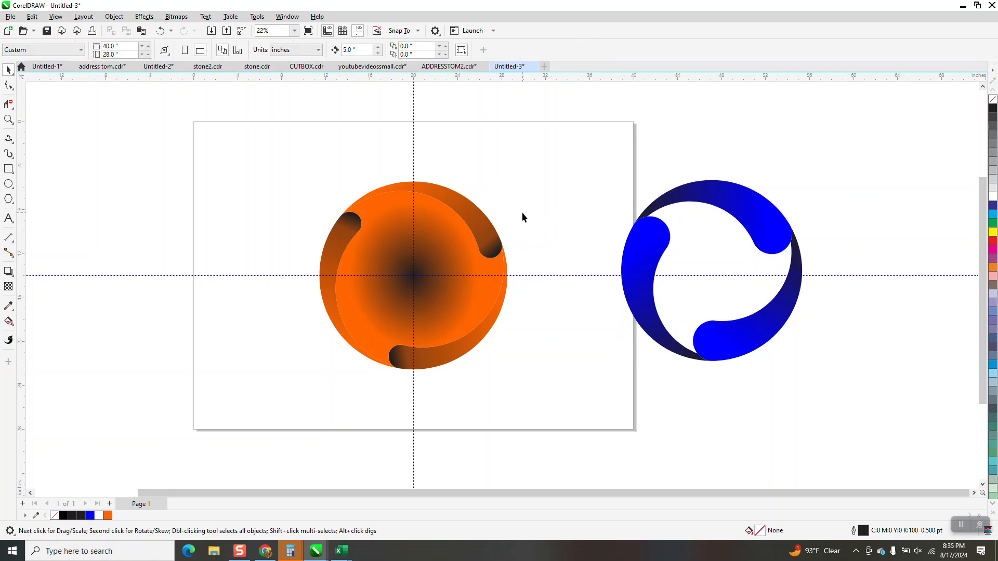
left_click(364, 33)
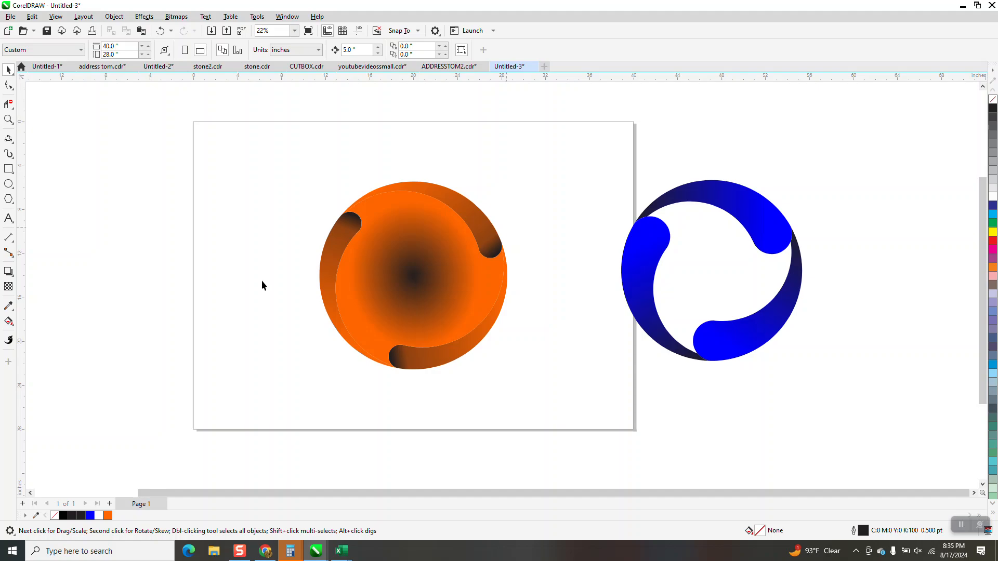
left_click_drag(327, 196, 591, 389)
right_click(590, 363)
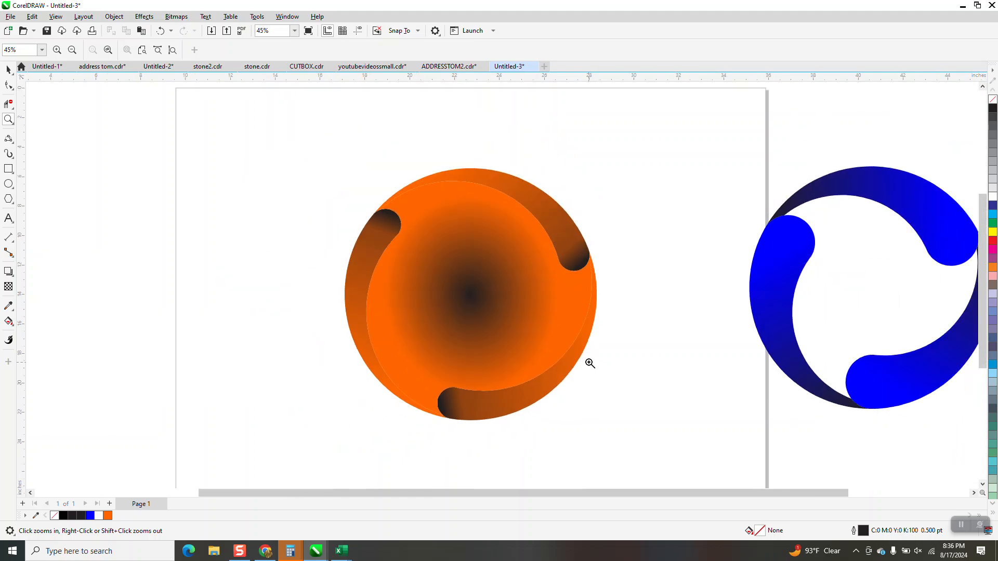